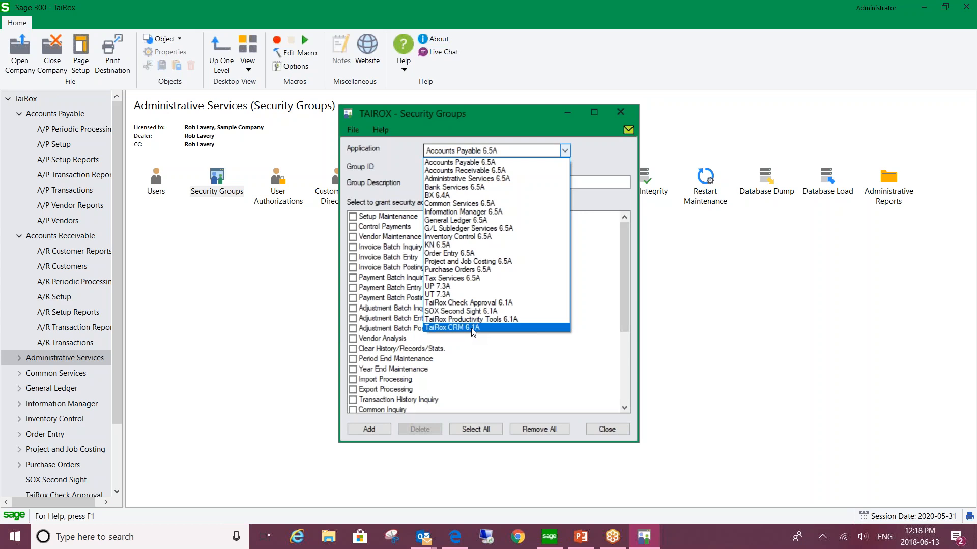
Step: Display the security permissions available for the TaiRox CRM 6.1A application and close the Security Groups window
{"action": "left_click", "coordinate": [473, 328]}
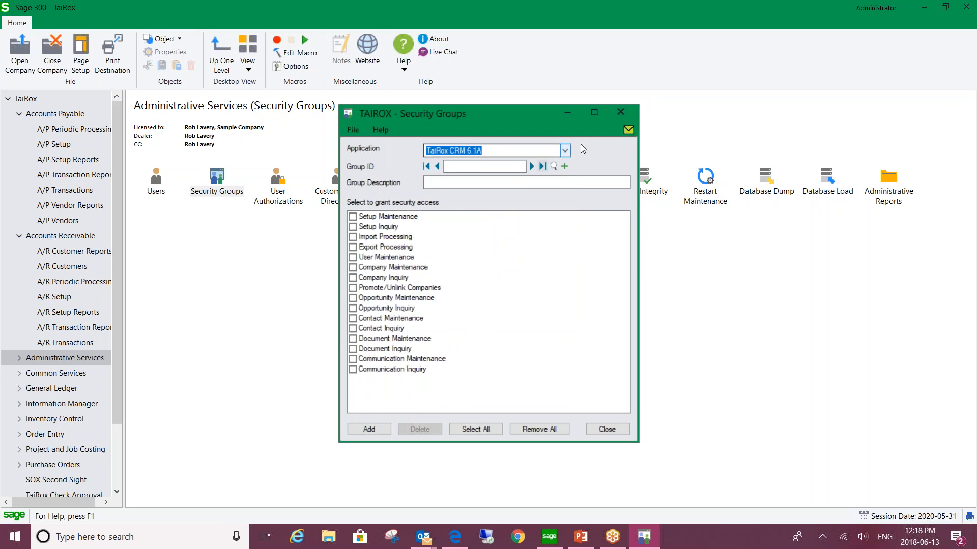
{"action": "left_click", "coordinate": [621, 112]}
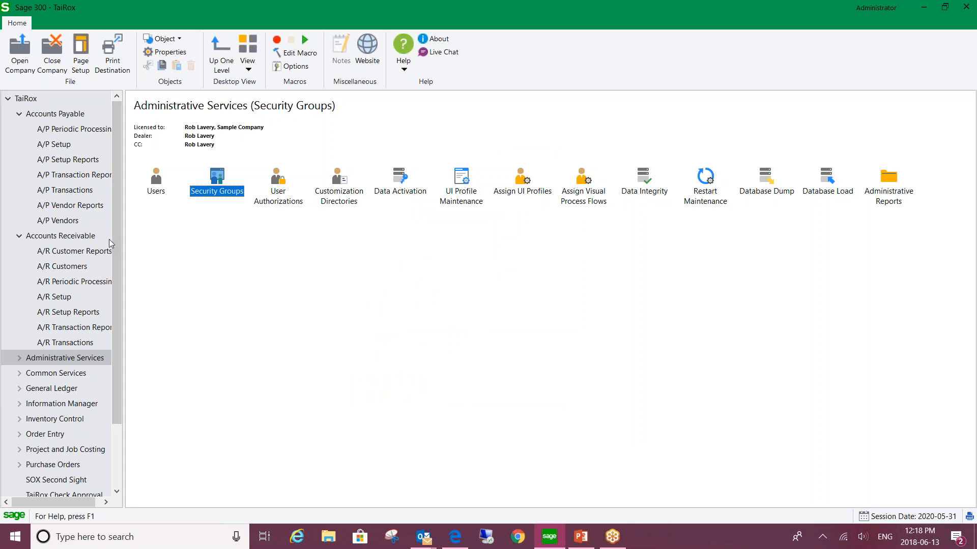
Step: Open the Companies list of the TaiRox CRM module
{"action": "left_click", "coordinate": [106, 403]}
{"action": "scroll", "coordinate": [106, 403], "scroll_direction": "down", "scroll_amount": 2}
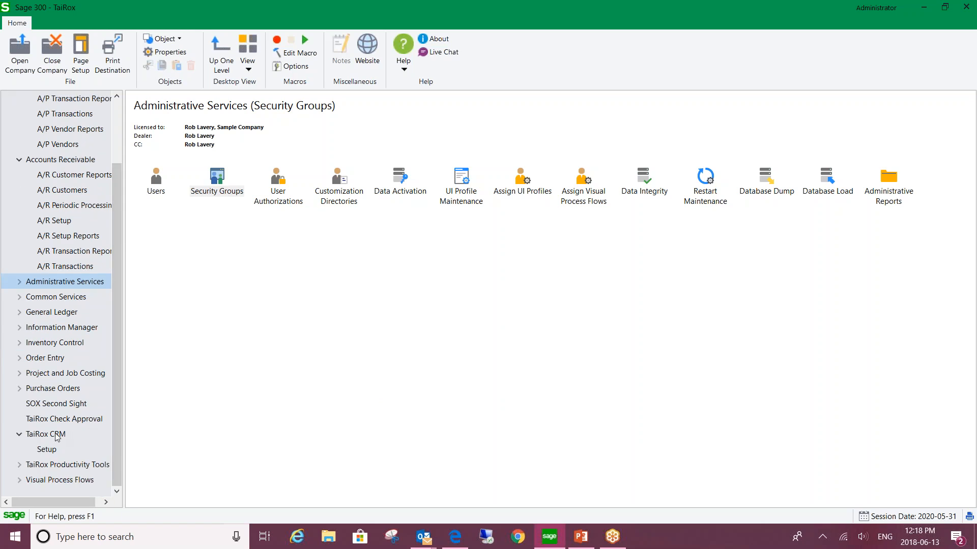
{"action": "left_click", "coordinate": [55, 434]}
{"action": "double_click", "coordinate": [155, 182]}
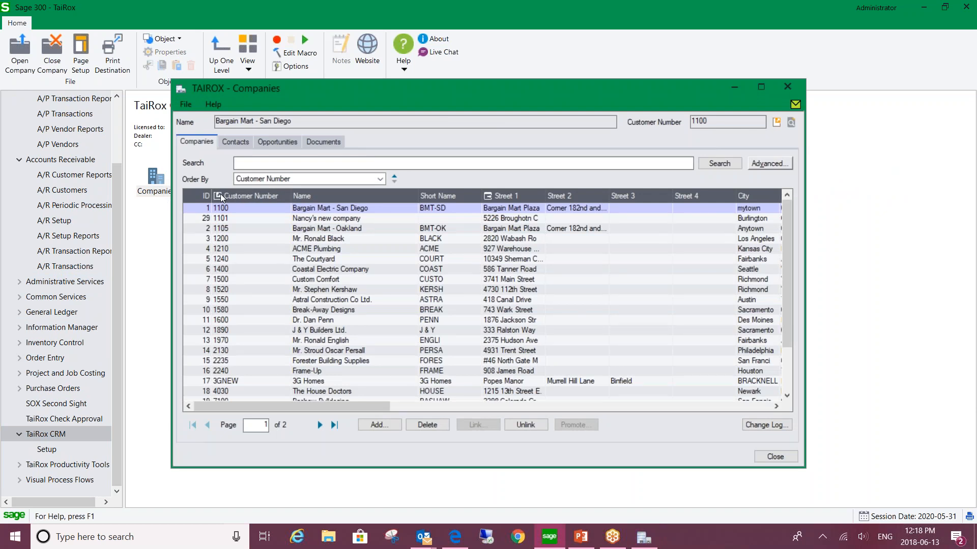
Step: Review the Extended Customers record for Bargain Mart - San Diego and the O/E orders in its Extended Customer Inquiry
{"action": "left_click", "coordinate": [221, 194]}
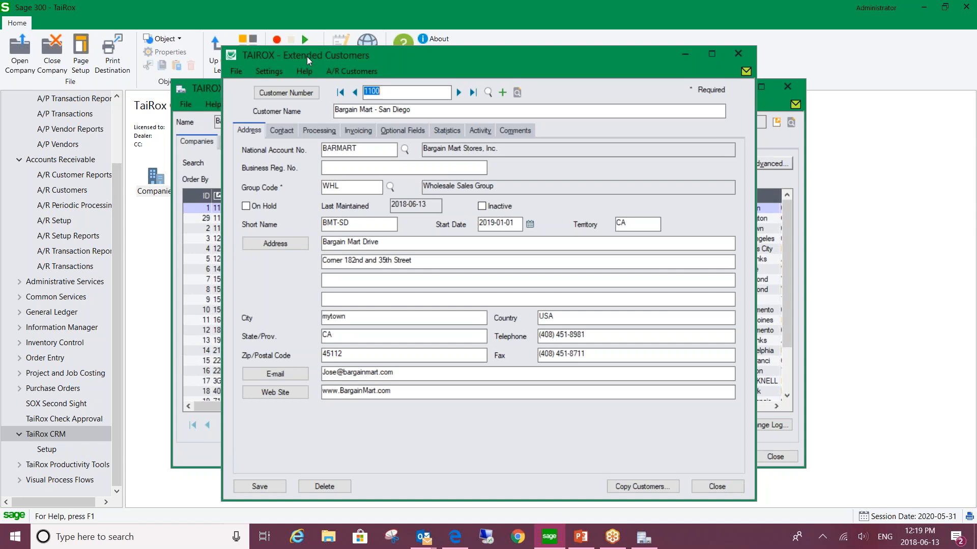
{"action": "left_click", "coordinate": [738, 54]}
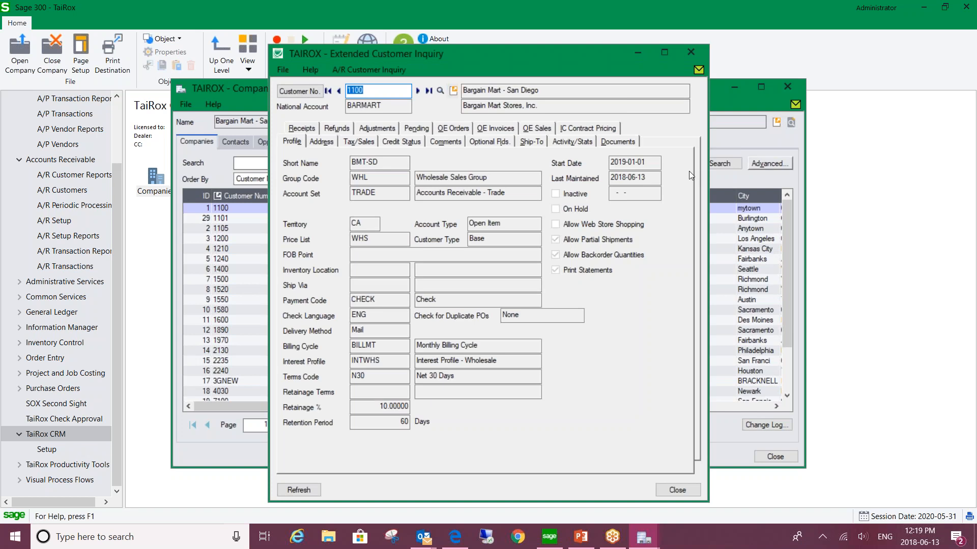
{"action": "left_click", "coordinate": [453, 128]}
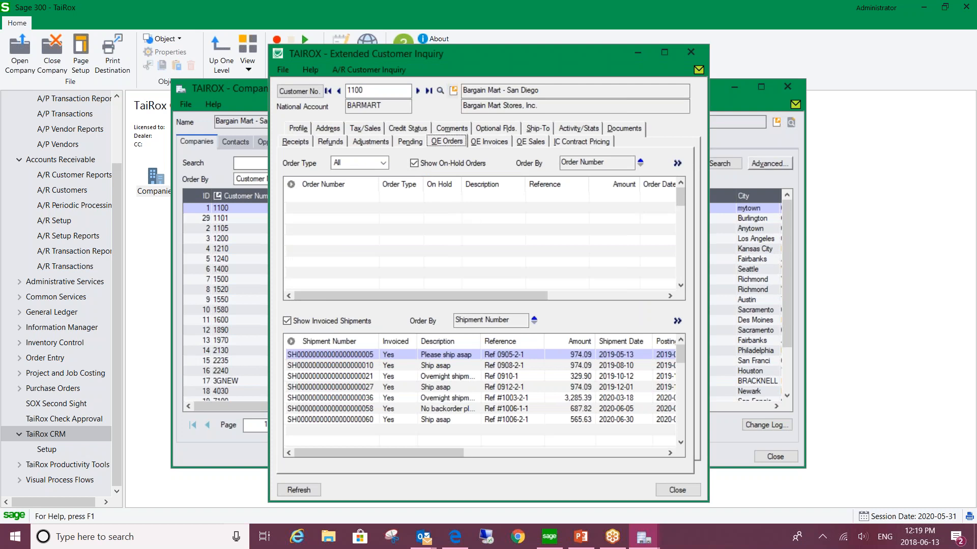
{"action": "left_click", "coordinate": [692, 54]}
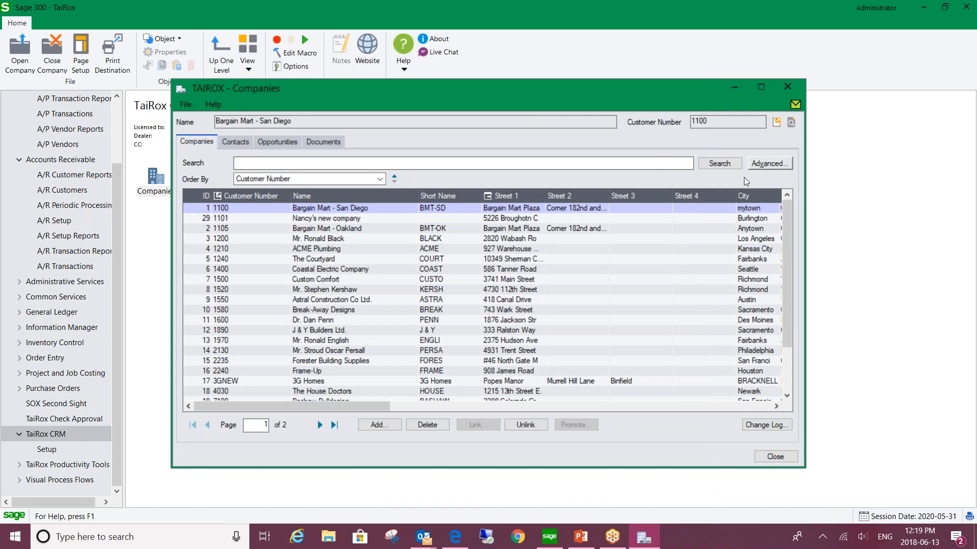
Step: Filter the companies with an advanced search for State/Prov. containing "ca"
{"action": "left_click", "coordinate": [759, 163]}
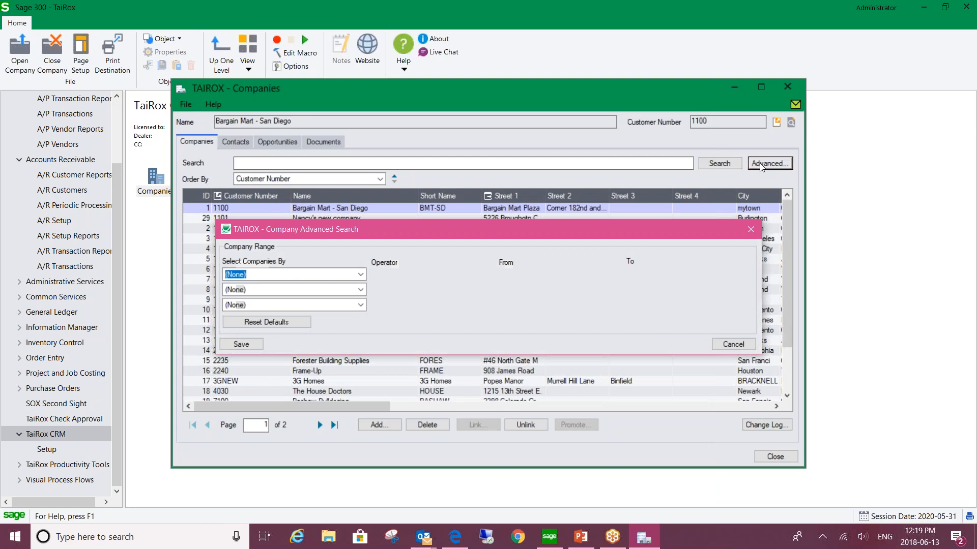
{"action": "left_click", "coordinate": [360, 276]}
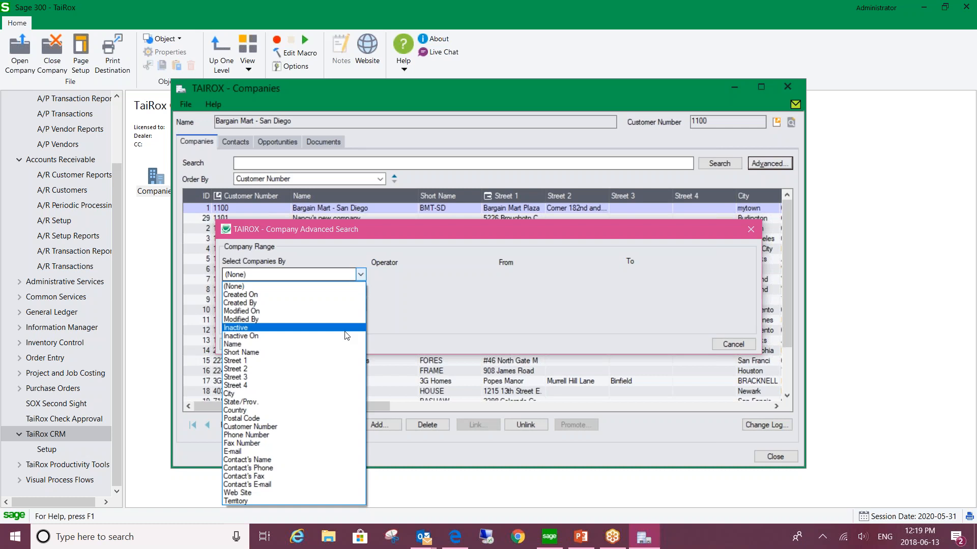
{"action": "left_click", "coordinate": [249, 402]}
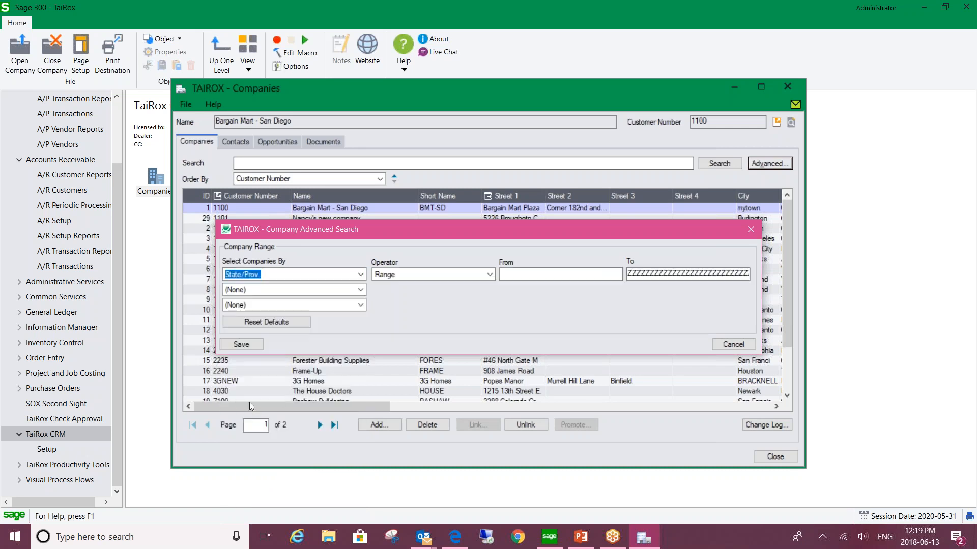
{"action": "left_click", "coordinate": [475, 275]}
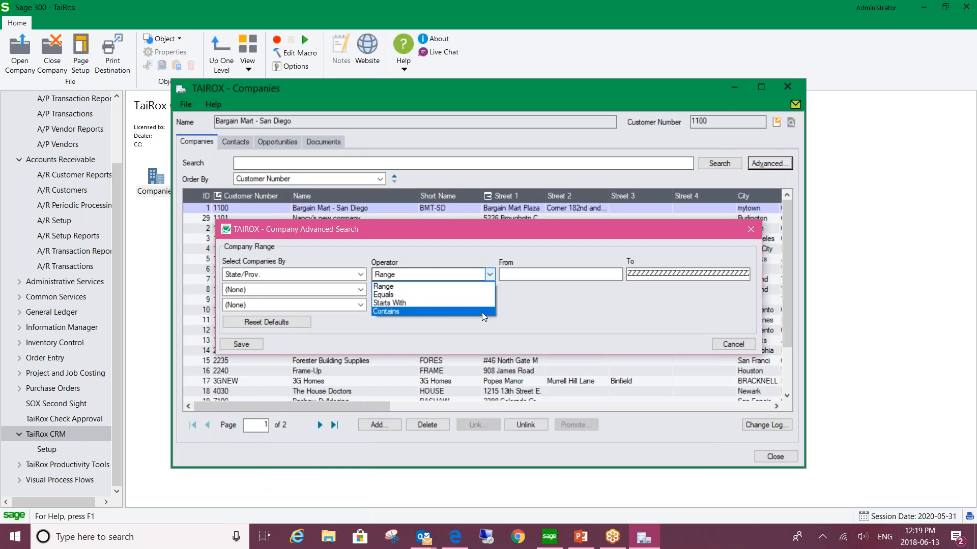
{"action": "left_click", "coordinate": [481, 311]}
{"action": "left_click", "coordinate": [509, 275]}
{"action": "type", "text": "ca"}
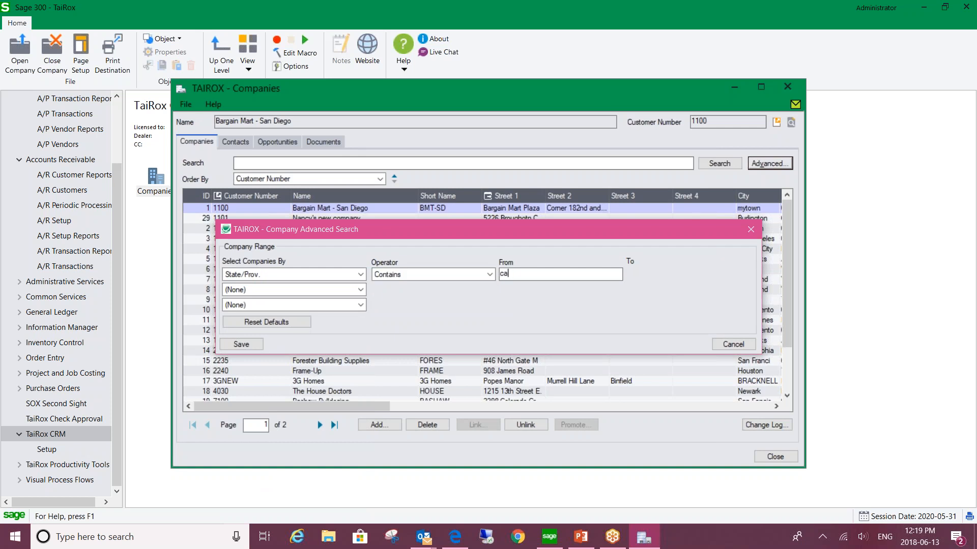
{"action": "left_click", "coordinate": [241, 345]}
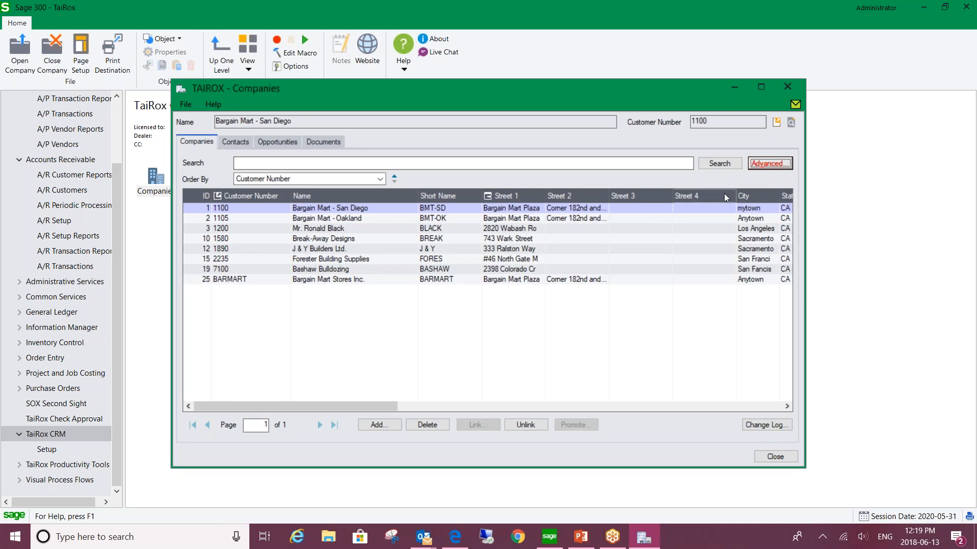
Step: Reset the company advanced search criteria to their defaults and save to list all companies
{"action": "left_click", "coordinate": [761, 165]}
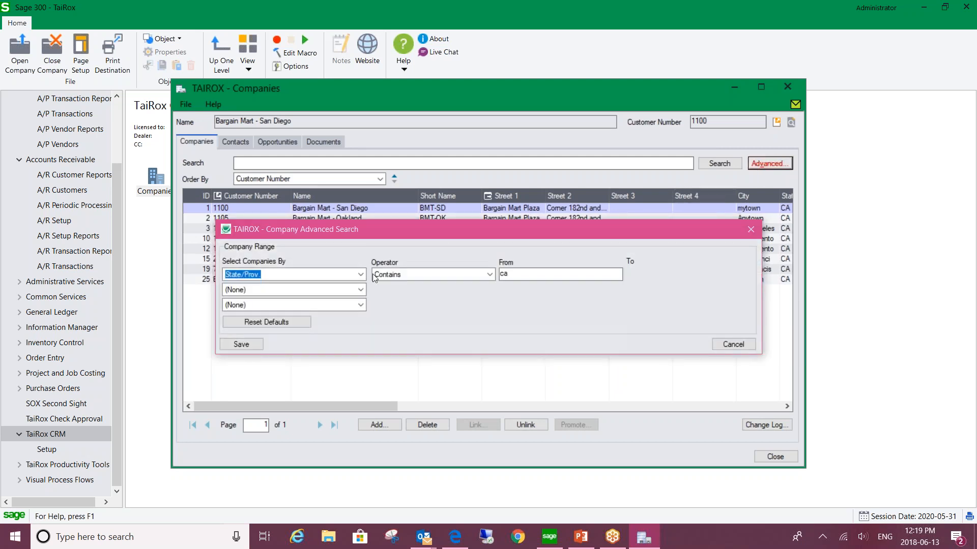
{"action": "left_click", "coordinate": [359, 275]}
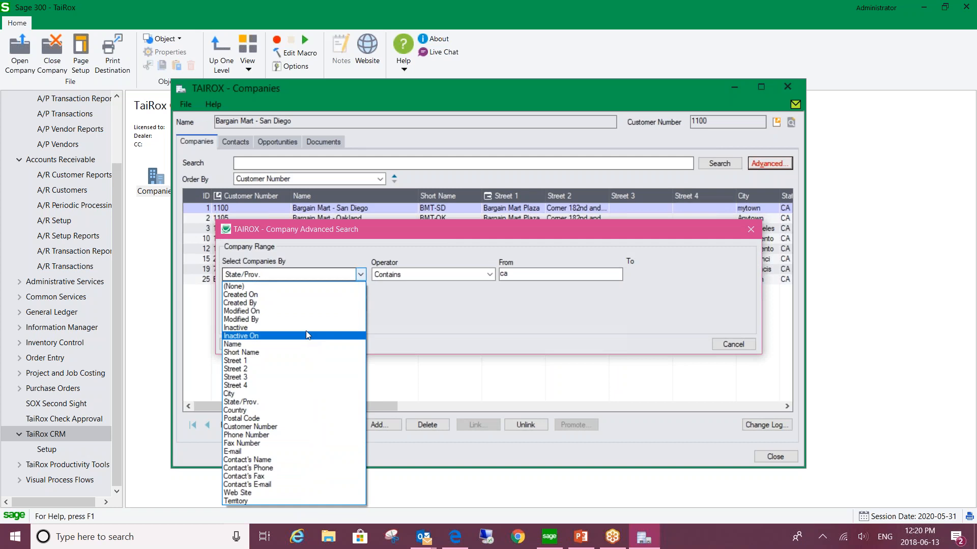
{"action": "left_click", "coordinate": [346, 275]}
{"action": "left_click", "coordinate": [283, 322]}
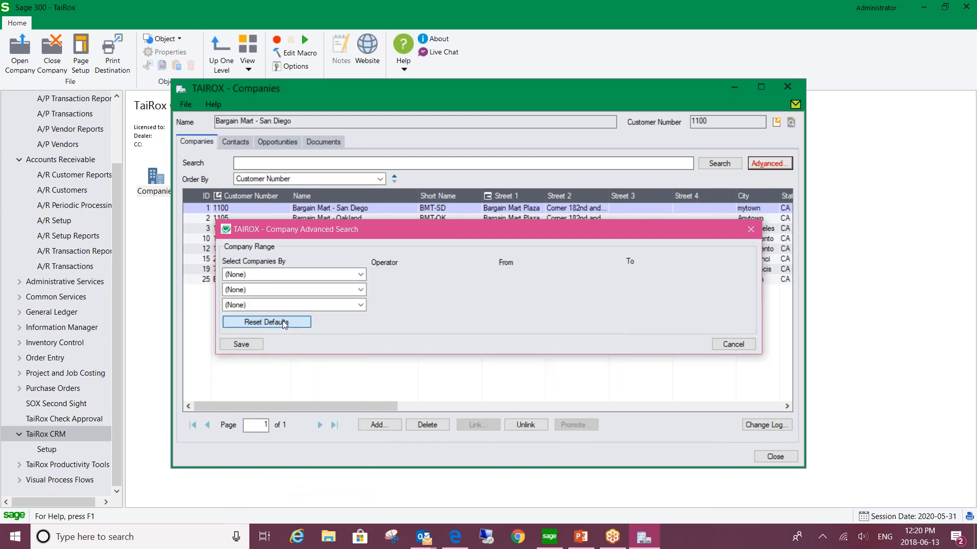
{"action": "left_click", "coordinate": [252, 344]}
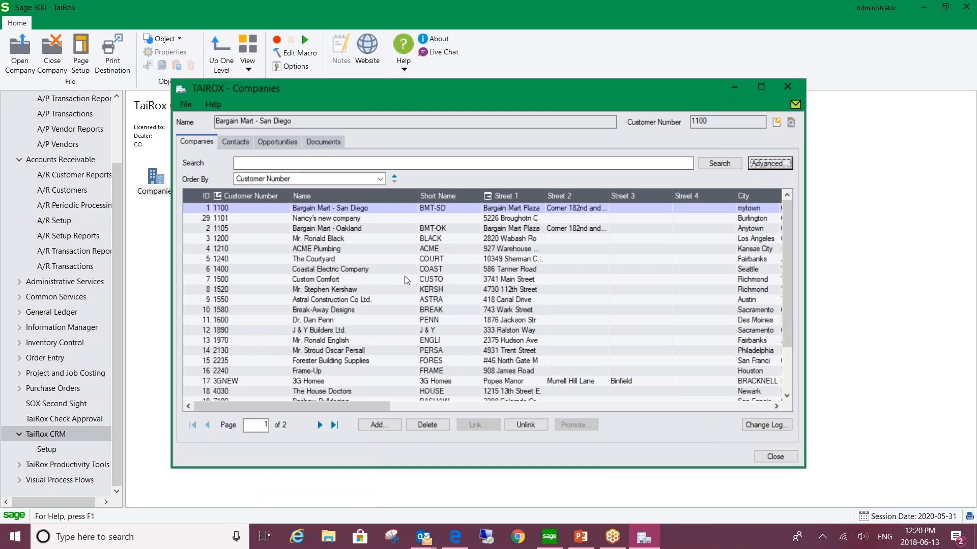
Step: Look up the Bargain Mart - San Diego address on the web map, close the map, and return to the Sage 300 Companies list
{"action": "left_click", "coordinate": [513, 194]}
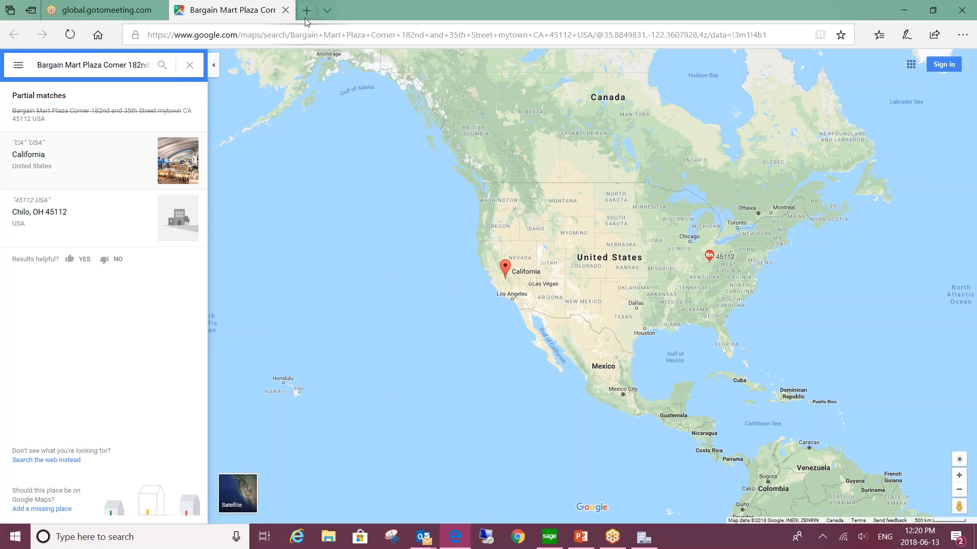
{"action": "left_click", "coordinate": [285, 11]}
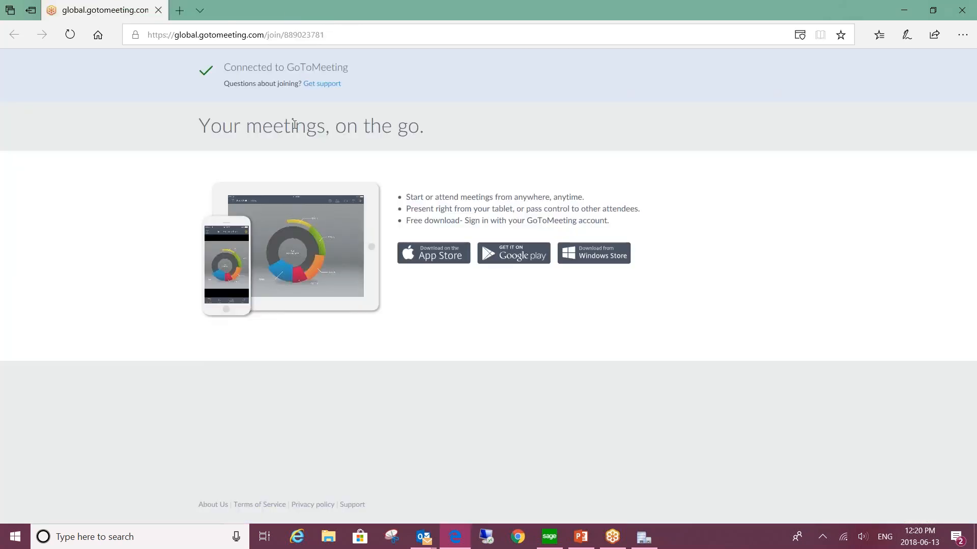
{"action": "left_click", "coordinate": [546, 537]}
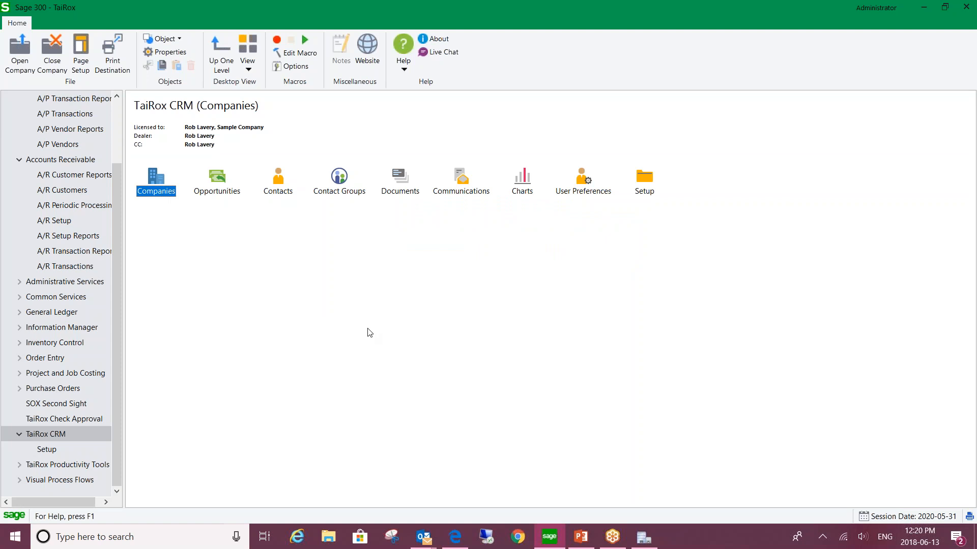
{"action": "double_click", "coordinate": [151, 190]}
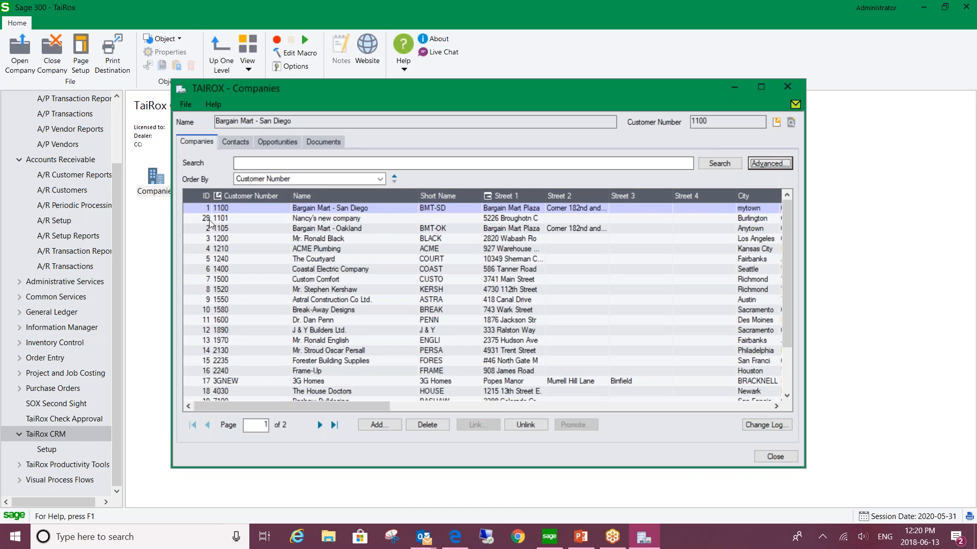
Step: Add a company named ABD CO with the short name ABD and the default territory
{"action": "left_click", "coordinate": [376, 425]}
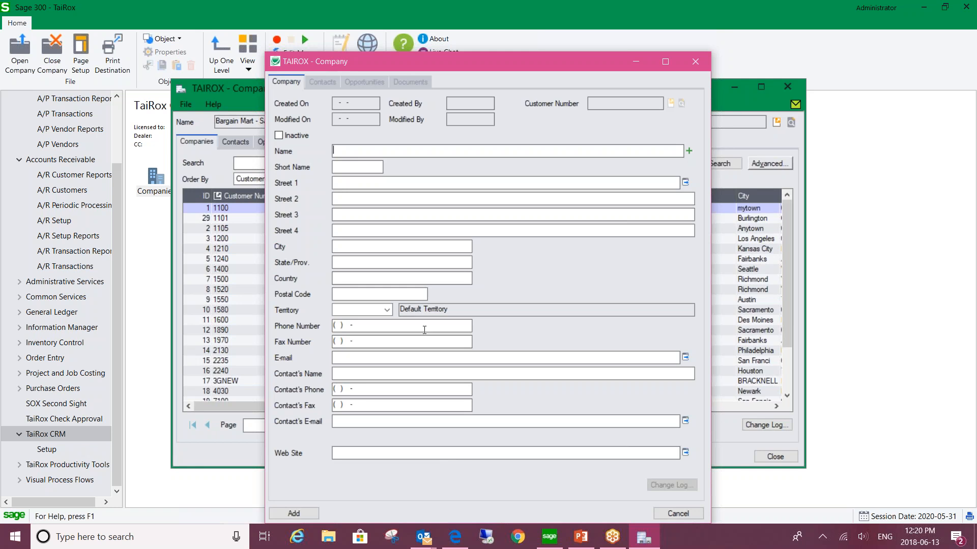
{"action": "type", "text": "ABD CO"}
{"action": "type", "text": "ABD"}
{"action": "left_click", "coordinate": [387, 309]}
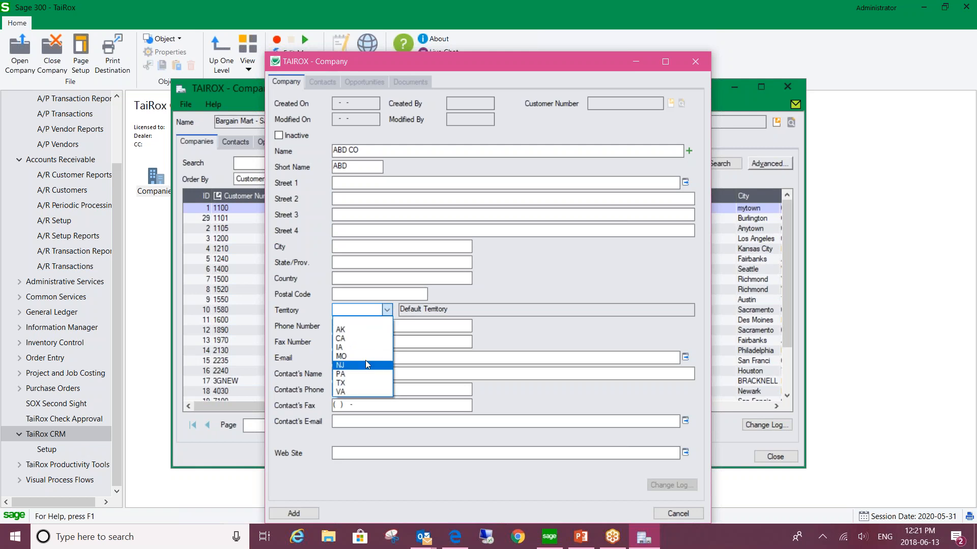
{"action": "left_click", "coordinate": [349, 319]}
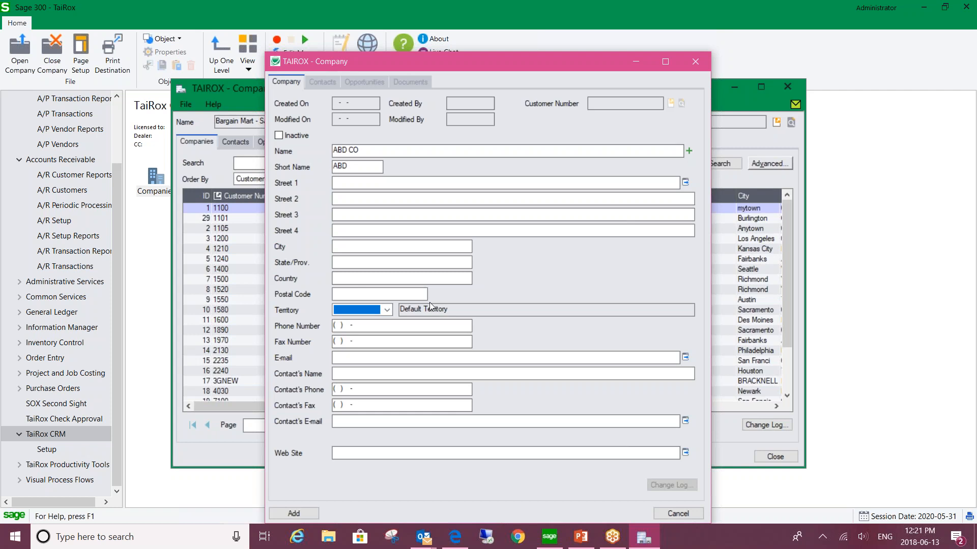
{"action": "left_click", "coordinate": [294, 514]}
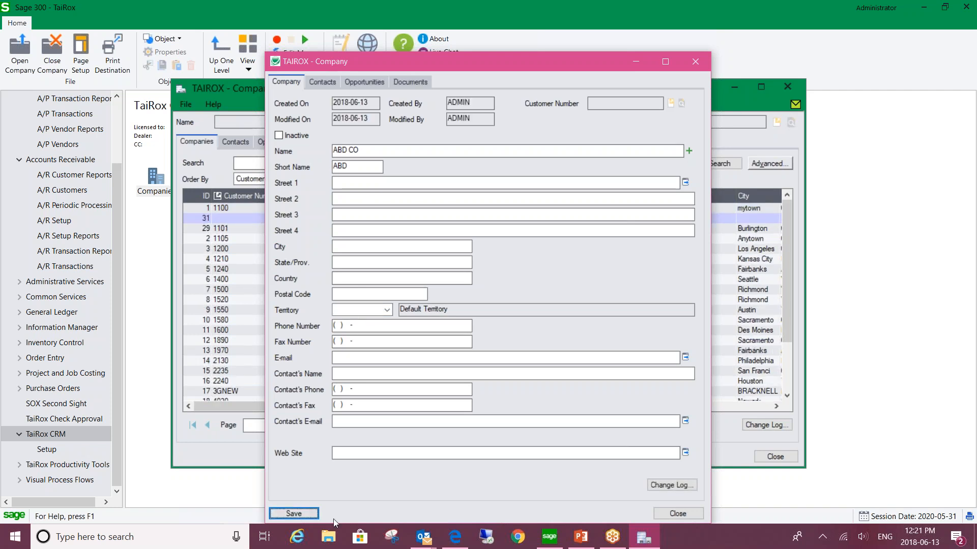
{"action": "left_click", "coordinate": [672, 515]}
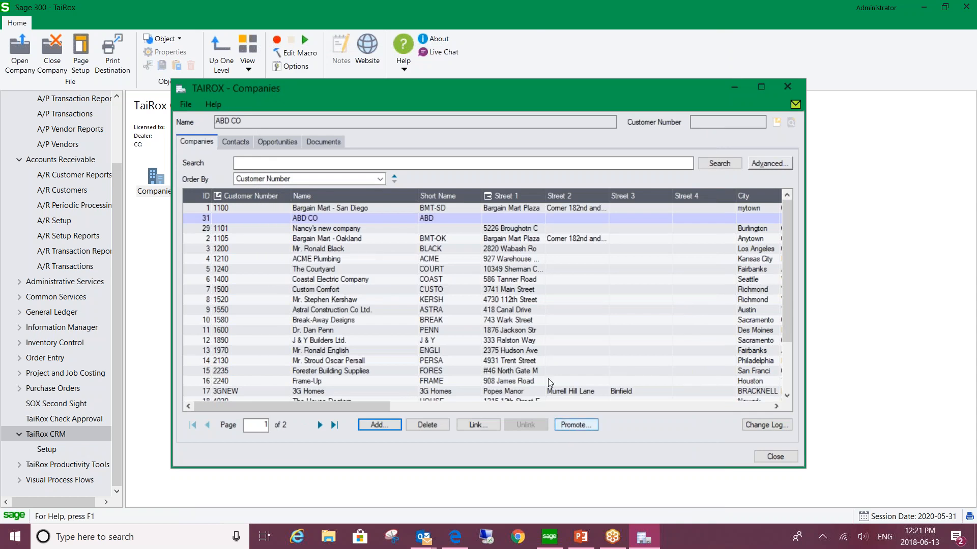
Step: View the form for promoting ABD CO to a customer and cancel it
{"action": "left_click", "coordinate": [501, 219]}
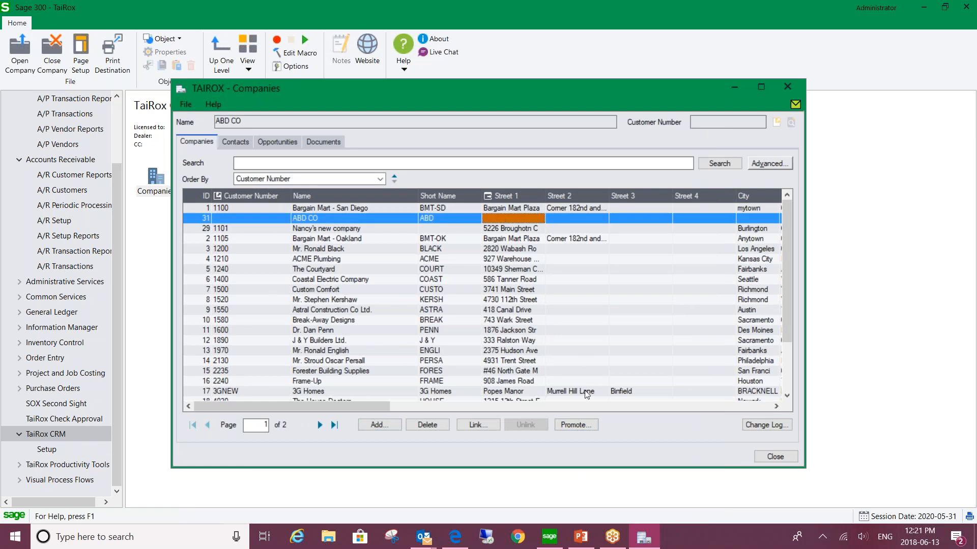
{"action": "left_click", "coordinate": [575, 425]}
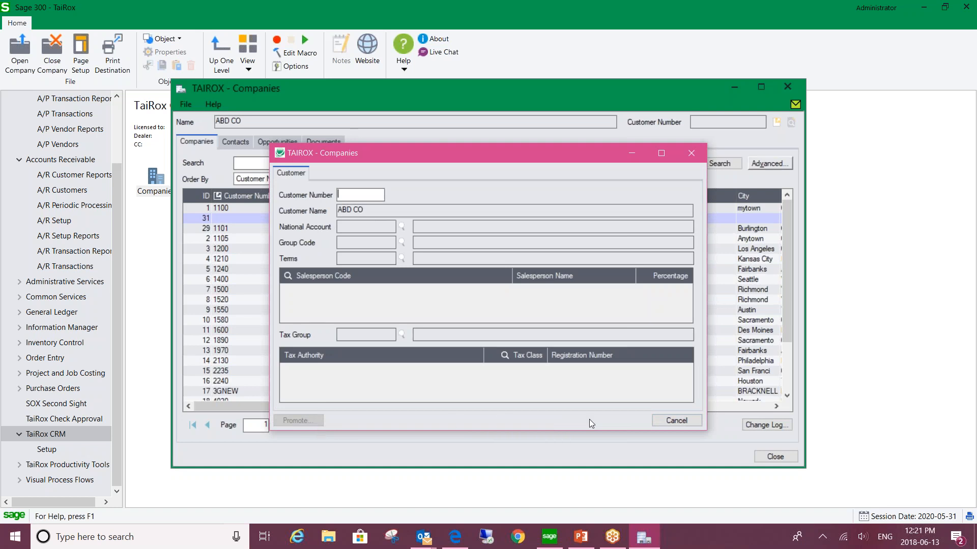
{"action": "left_click", "coordinate": [670, 421]}
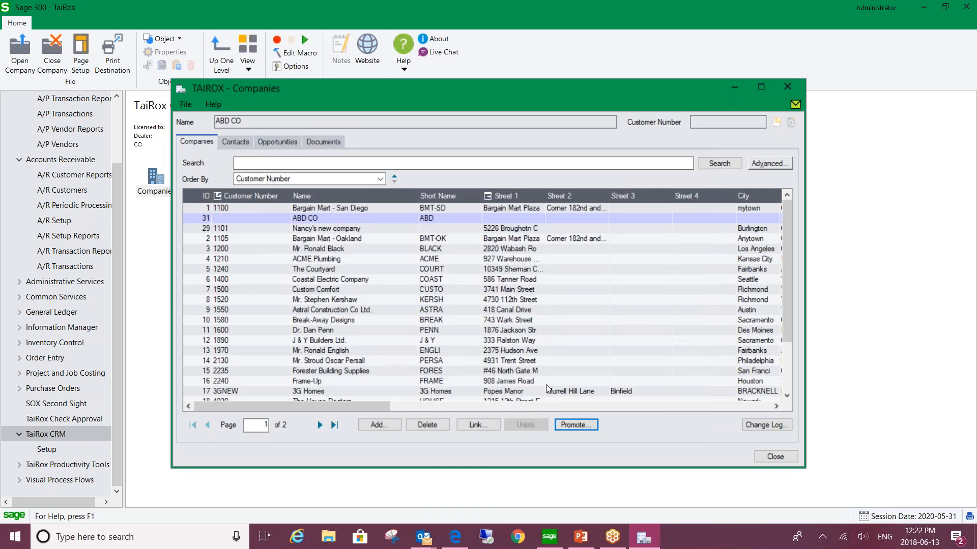
Step: View the contacts of the first Los Angeles company and the fields available in the contact advanced search
{"action": "left_click", "coordinate": [316, 249]}
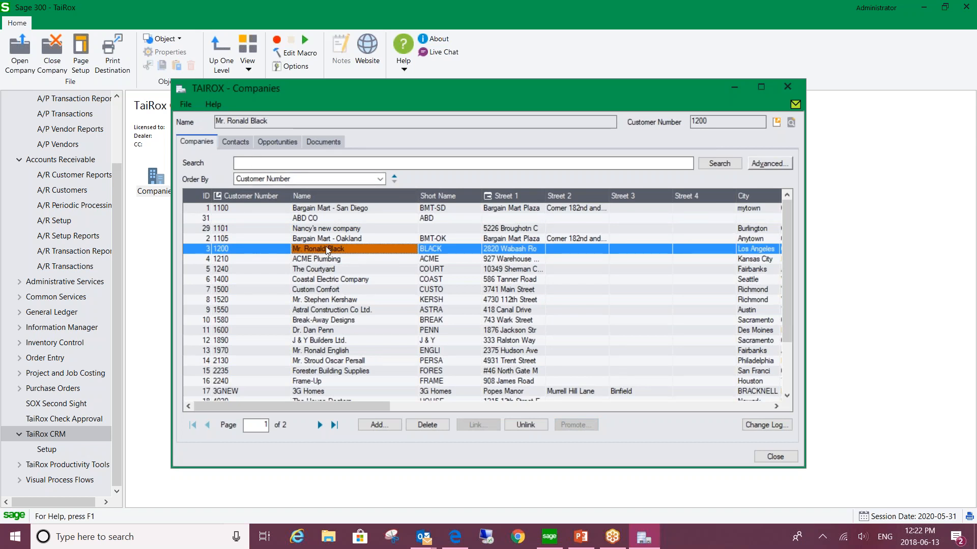
{"action": "left_click", "coordinate": [239, 142]}
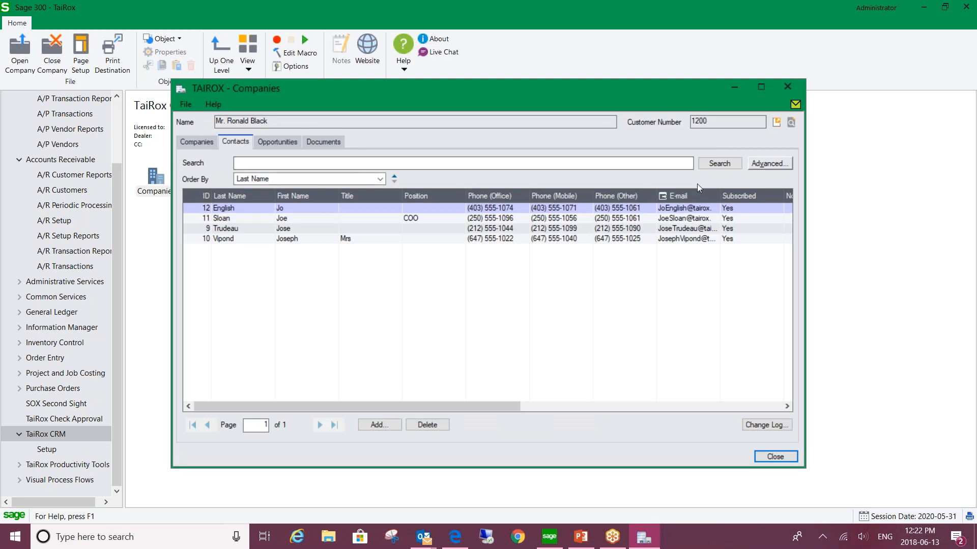
{"action": "left_click", "coordinate": [767, 164]}
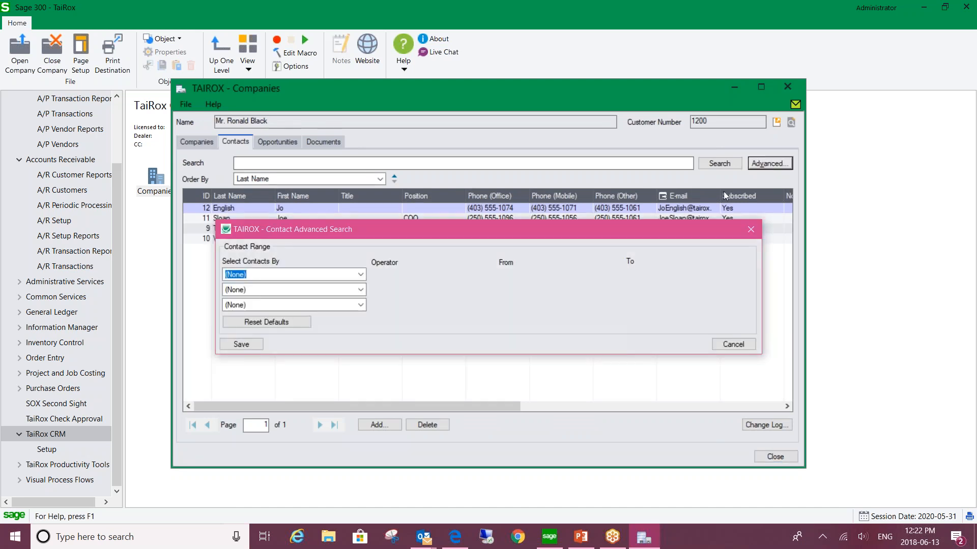
{"action": "left_click", "coordinate": [360, 275]}
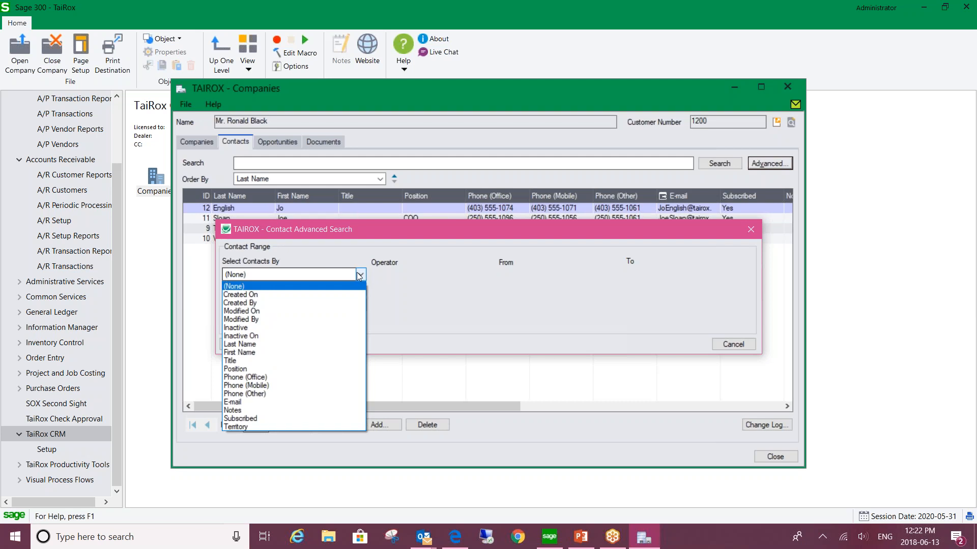
{"action": "left_click", "coordinate": [359, 275]}
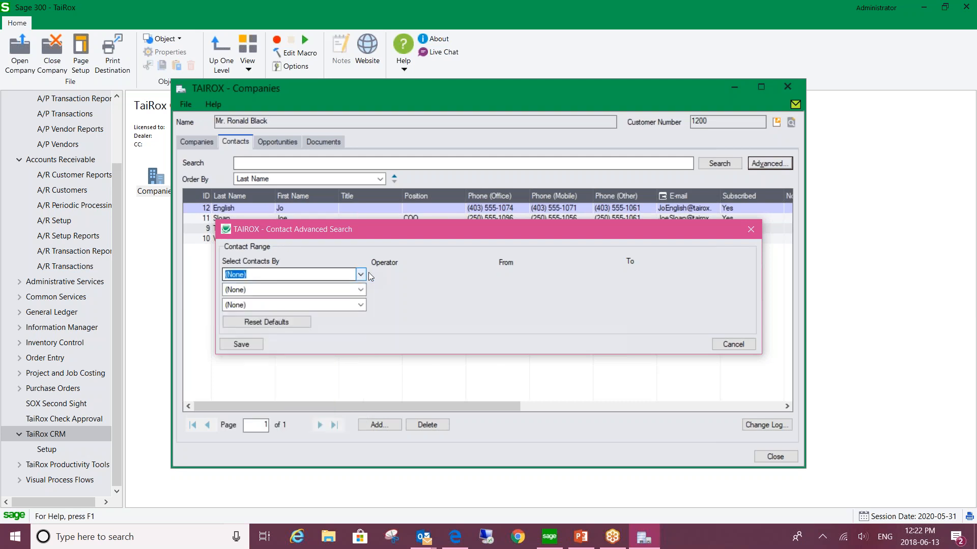
Step: Close the advanced search, open the first contact's record, start an e-mail to that contact from it, and discard the message without saving
{"action": "left_click", "coordinate": [752, 230]}
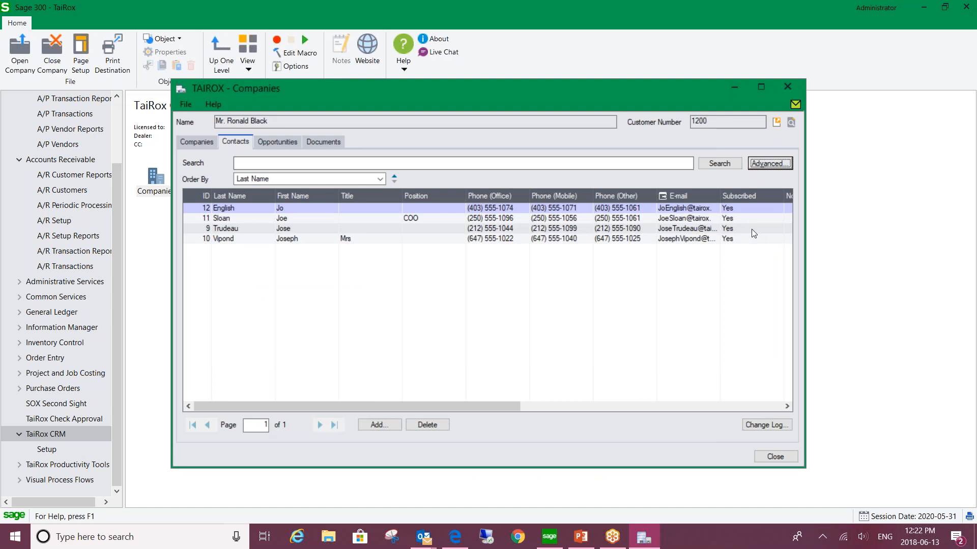
{"action": "left_click", "coordinate": [222, 210]}
{"action": "double_click", "coordinate": [222, 210]}
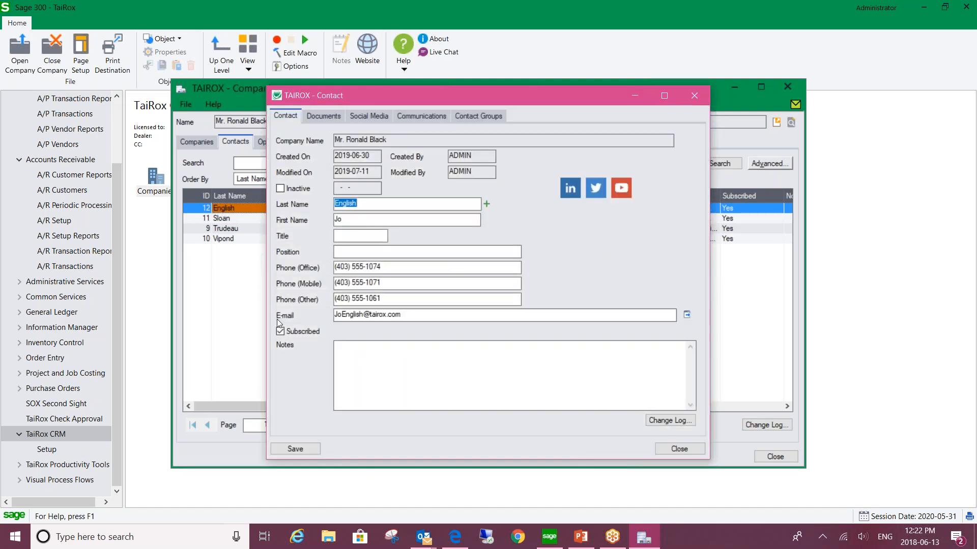
{"action": "left_click", "coordinate": [687, 315]}
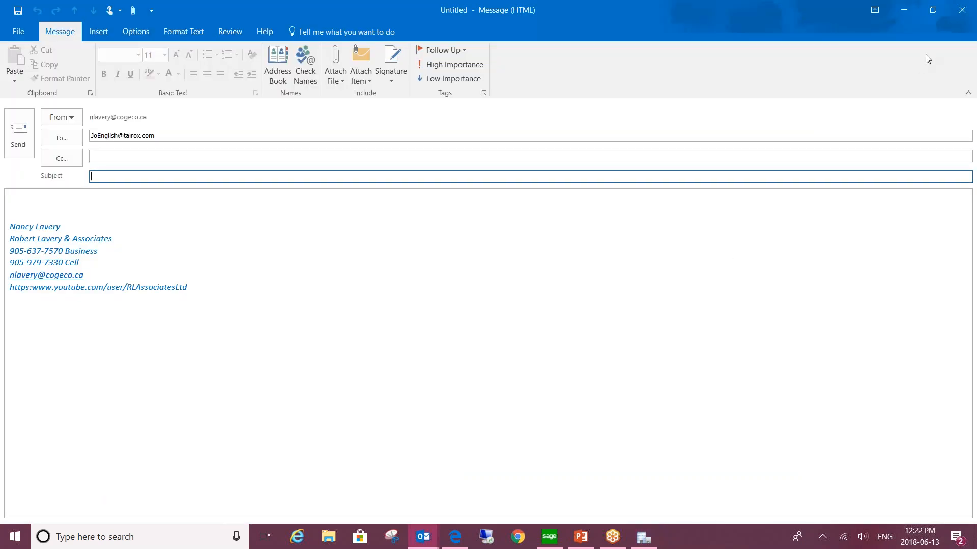
{"action": "left_click", "coordinate": [963, 11]}
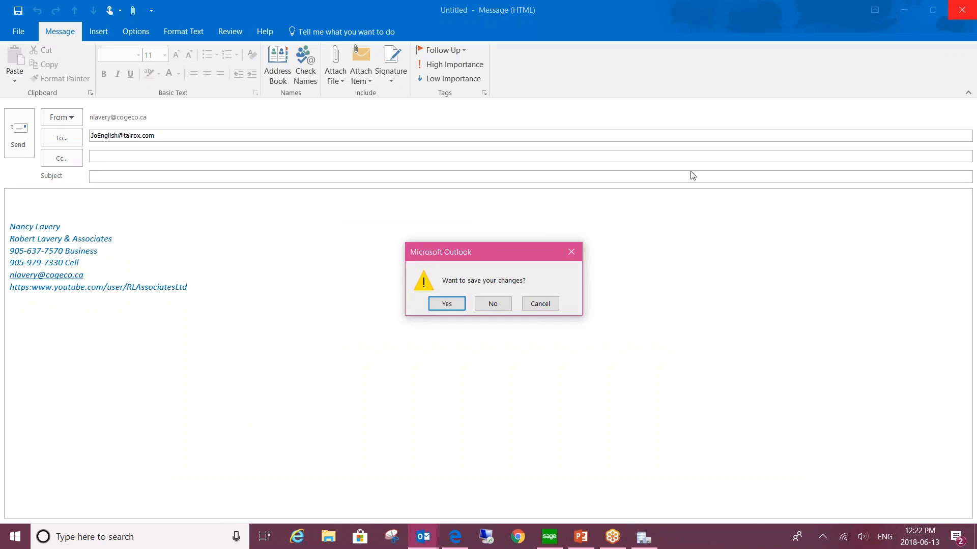
{"action": "left_click", "coordinate": [488, 305]}
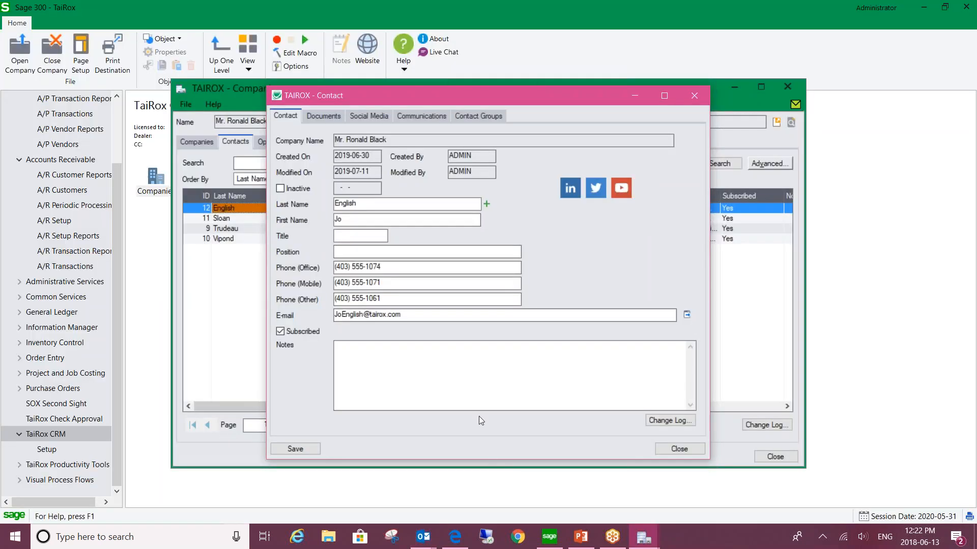
Step: View the contact's LinkedIn link in the web browser and close the browser to return to the contact record
{"action": "left_click", "coordinate": [566, 190]}
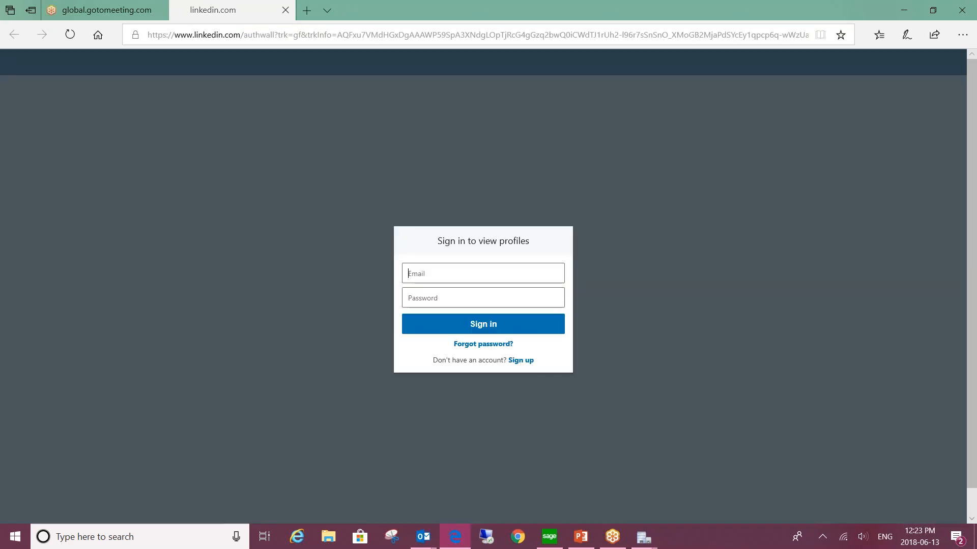
{"action": "left_click", "coordinate": [969, 11]}
{"action": "left_click", "coordinate": [478, 298]}
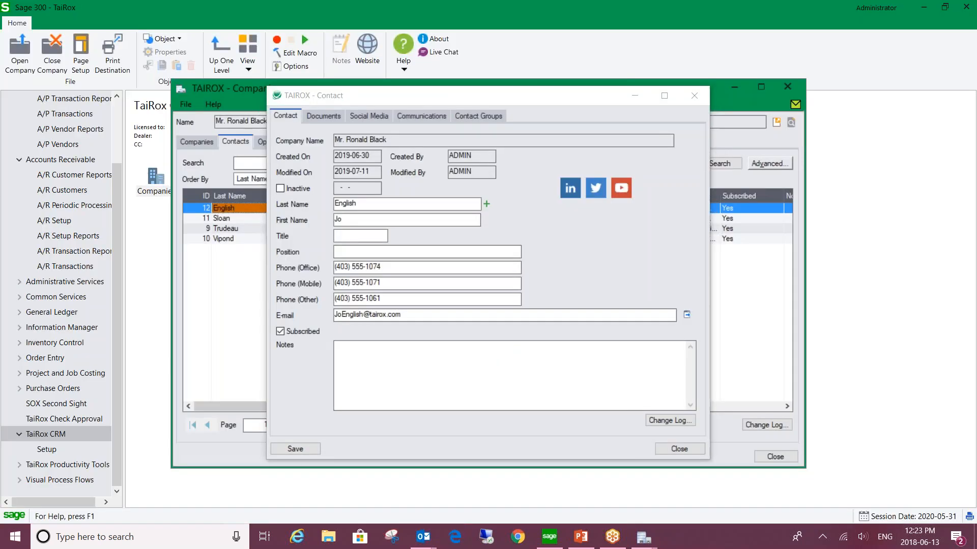
Step: Review the contact's social media links and the network names available for a new one, cancel the entry, and check the Twitter link
{"action": "left_click", "coordinate": [367, 115]}
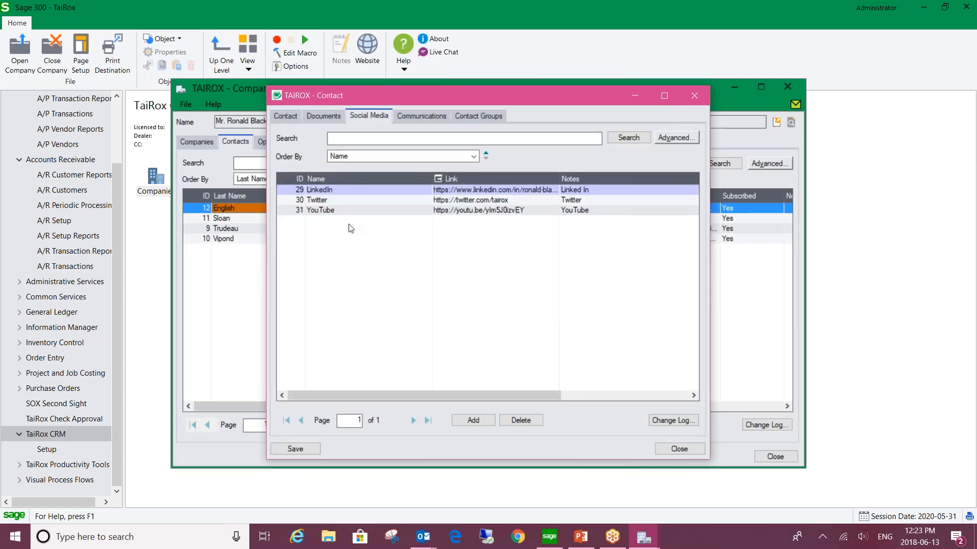
{"action": "left_click", "coordinate": [474, 419]}
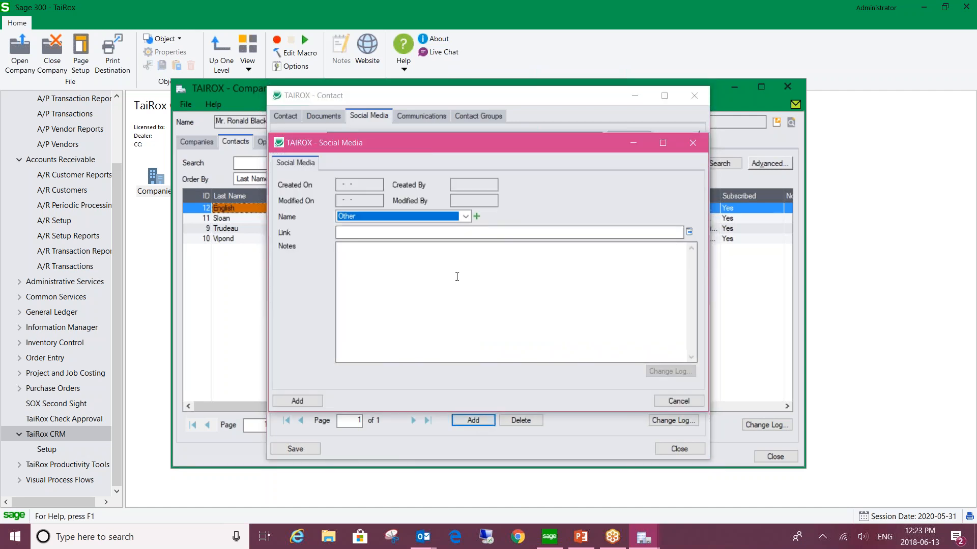
{"action": "left_click", "coordinate": [465, 217]}
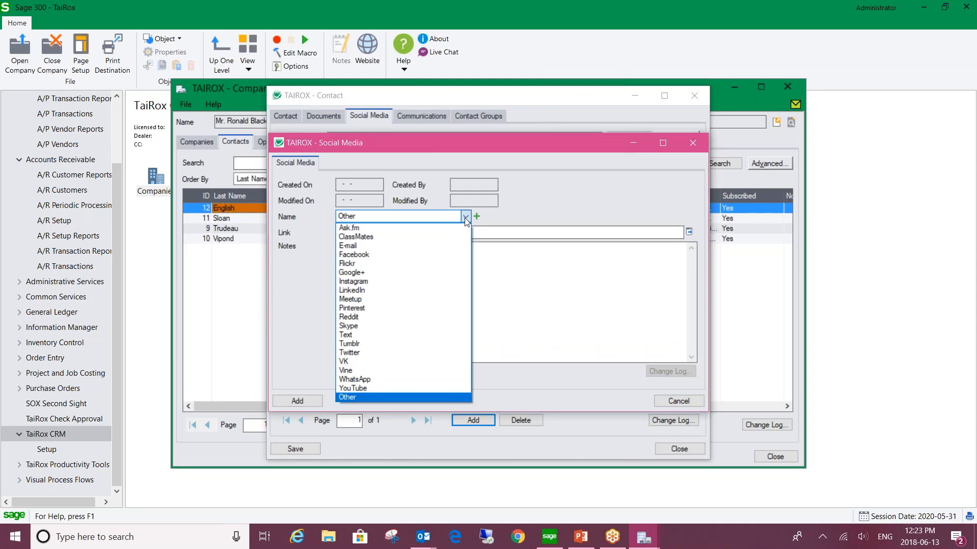
{"action": "left_click", "coordinate": [465, 219]}
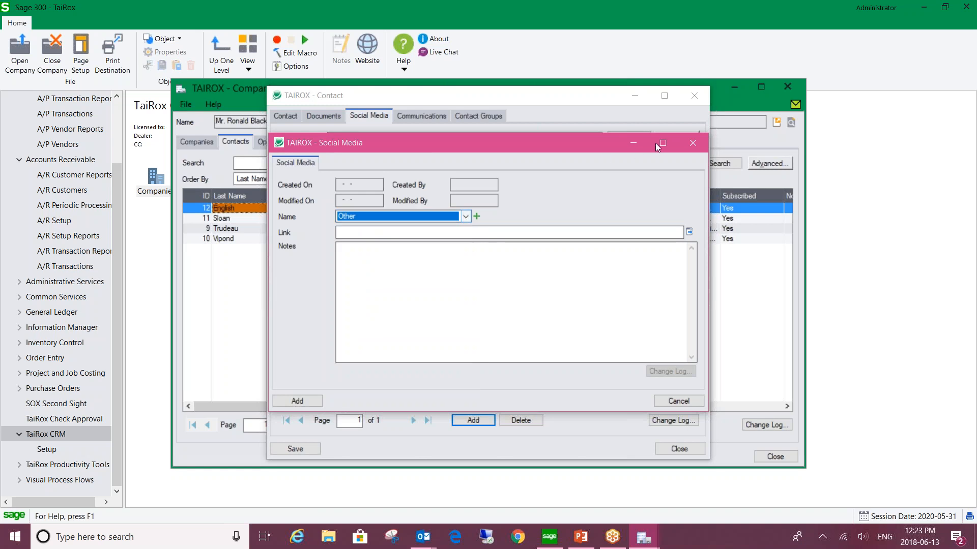
{"action": "left_click", "coordinate": [691, 143]}
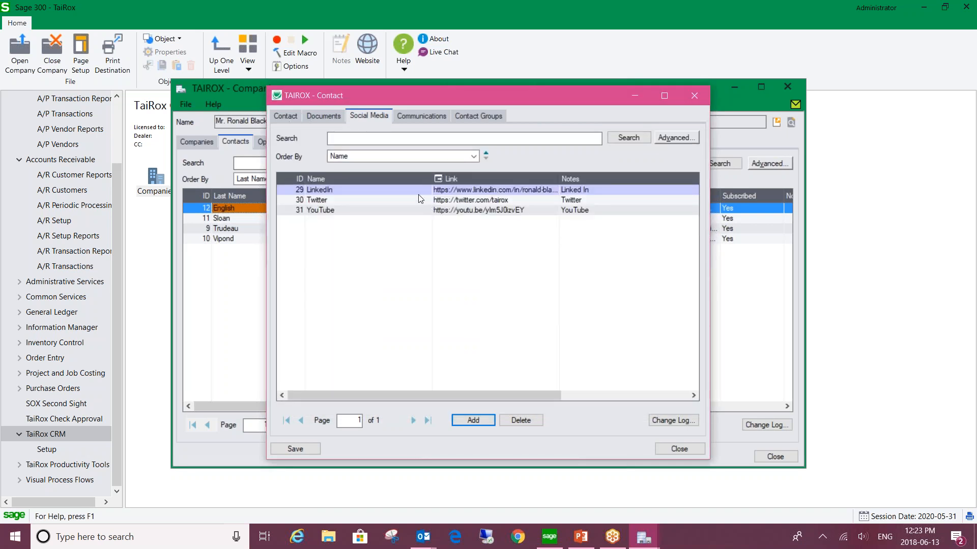
{"action": "left_click", "coordinate": [286, 115]}
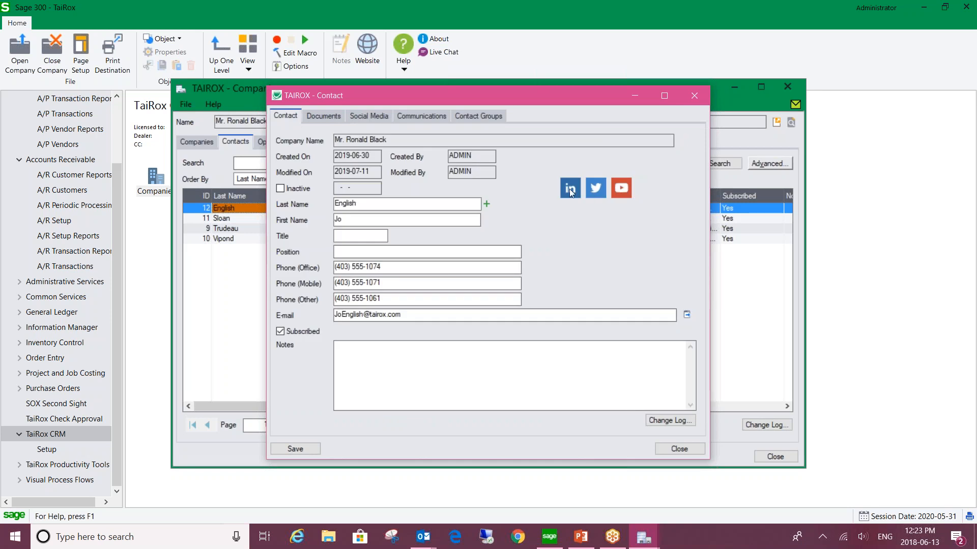
{"action": "mouse_move", "coordinate": [593, 197]}
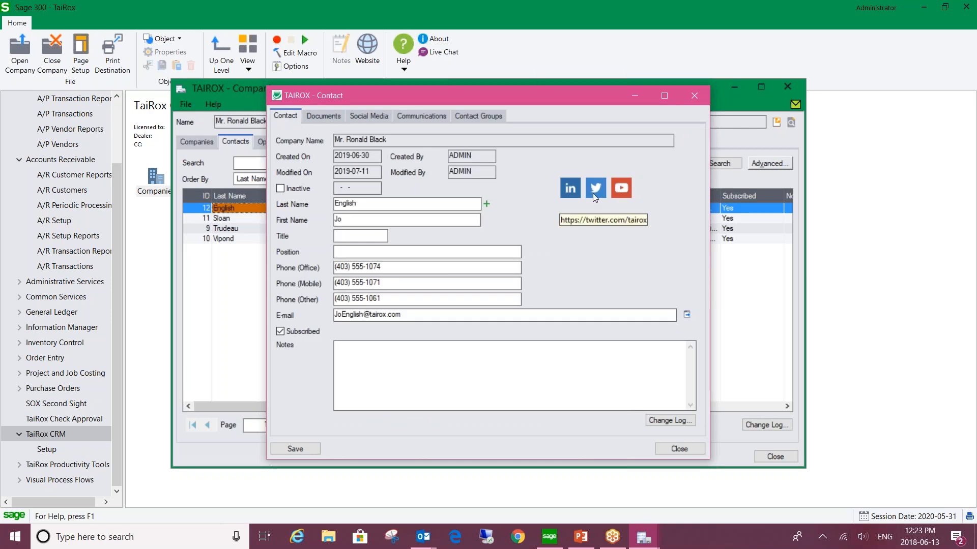
Step: View the contact's documents, the new document form with its file selection, and the existing documents available for linking, cancelling each without changes
{"action": "left_click", "coordinate": [316, 118]}
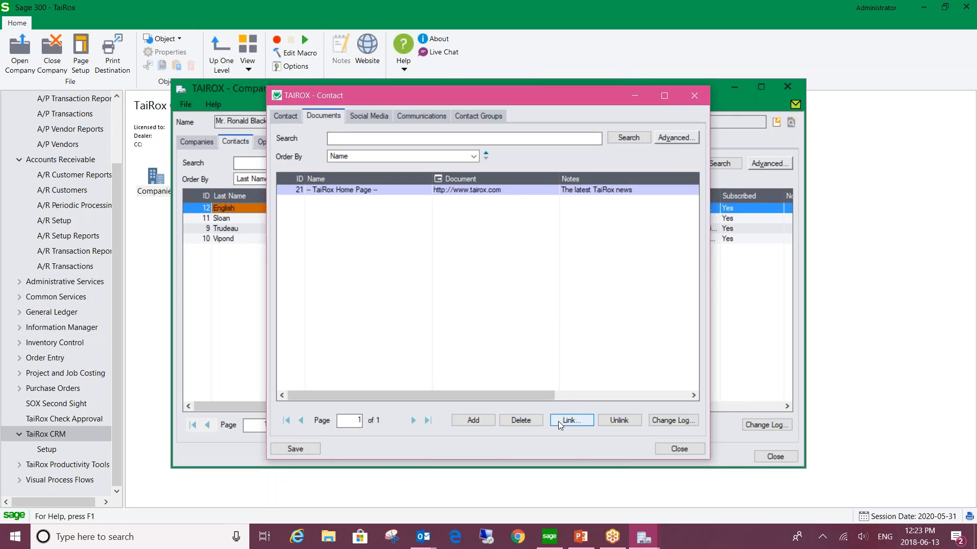
{"action": "left_click", "coordinate": [473, 420]}
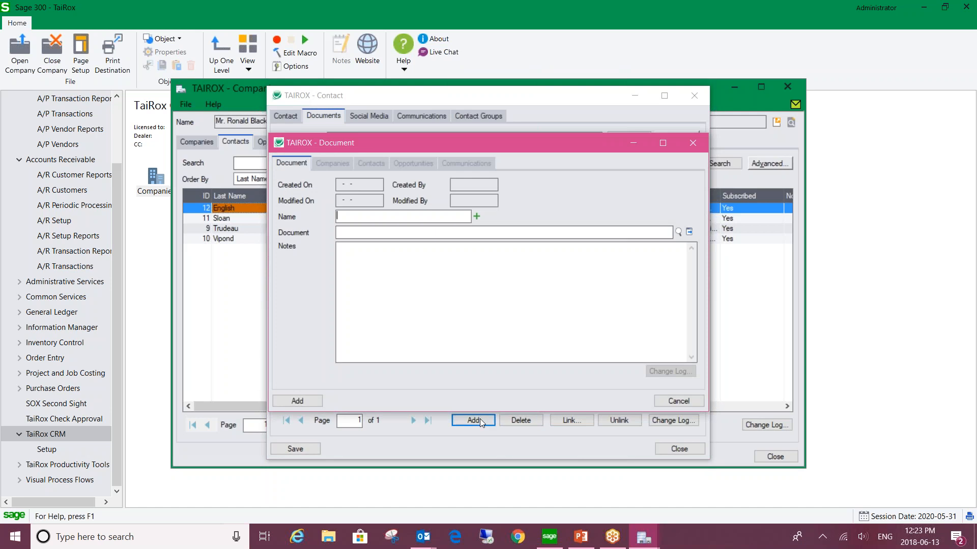
{"action": "left_click", "coordinate": [678, 232]}
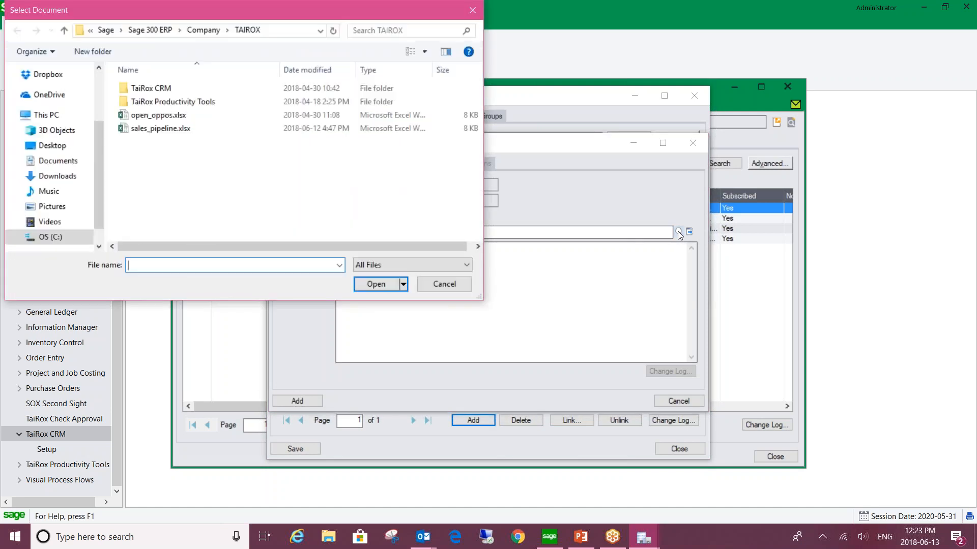
{"action": "left_click", "coordinate": [436, 283]}
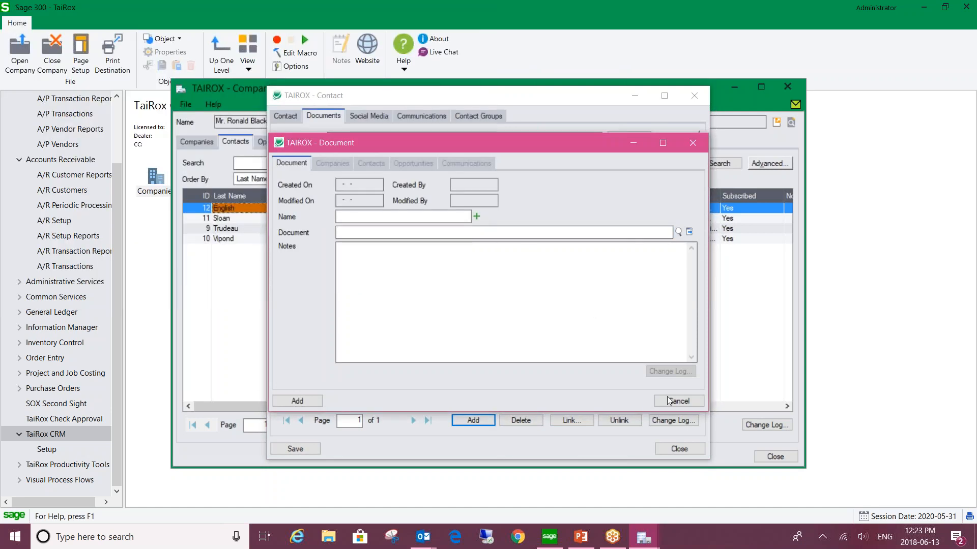
{"action": "left_click", "coordinate": [670, 401]}
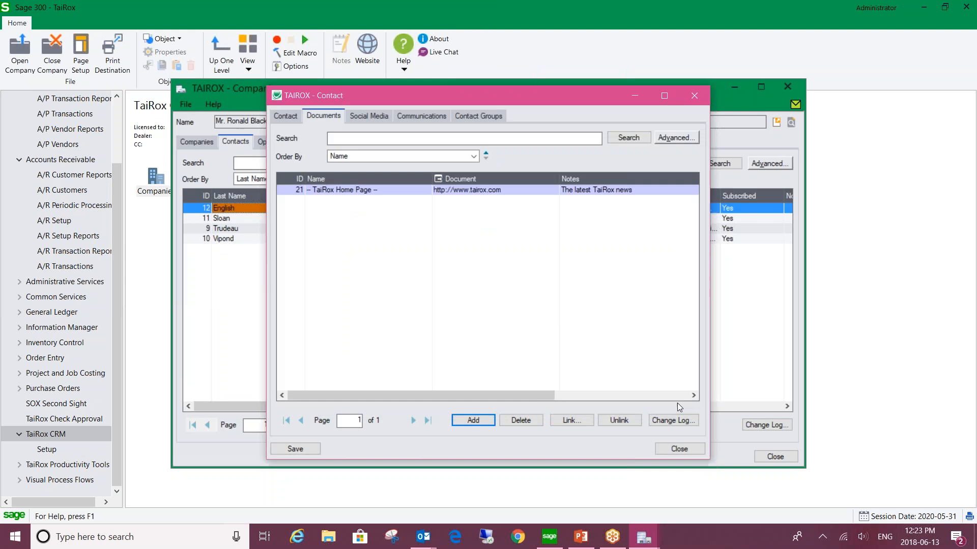
{"action": "left_click", "coordinate": [564, 424]}
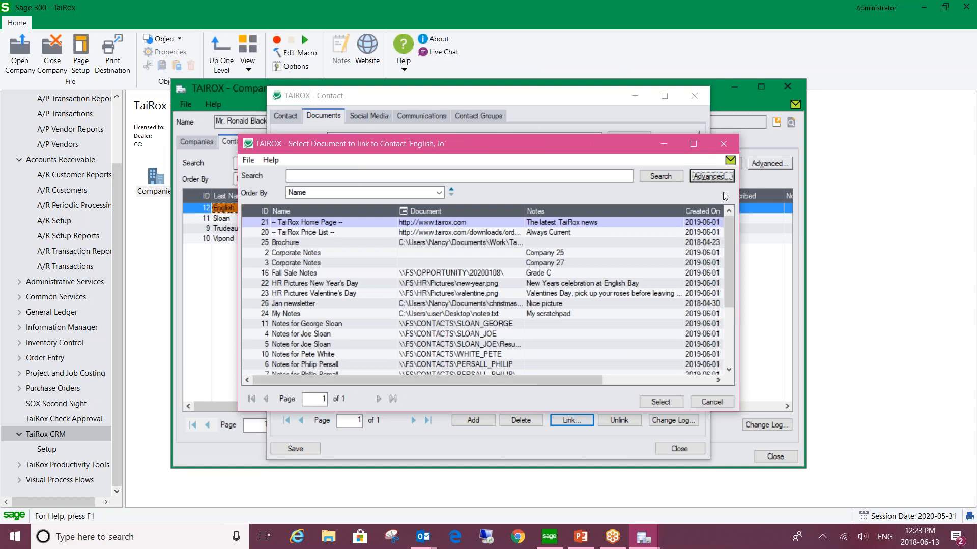
{"action": "left_click", "coordinate": [724, 144]}
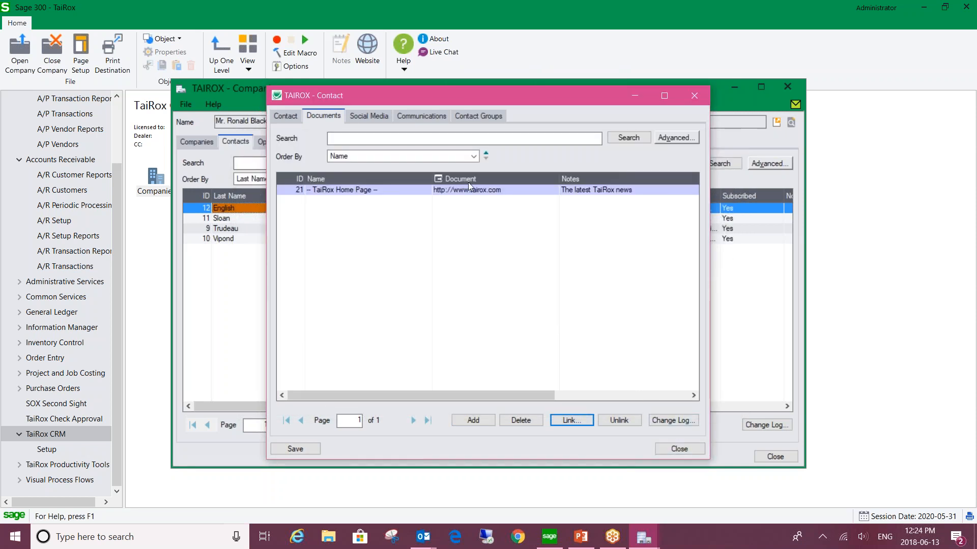
Step: Review the contact's communications, the types available for a new communication, and the contact groups, and close the contact record without changes
{"action": "left_click", "coordinate": [422, 117]}
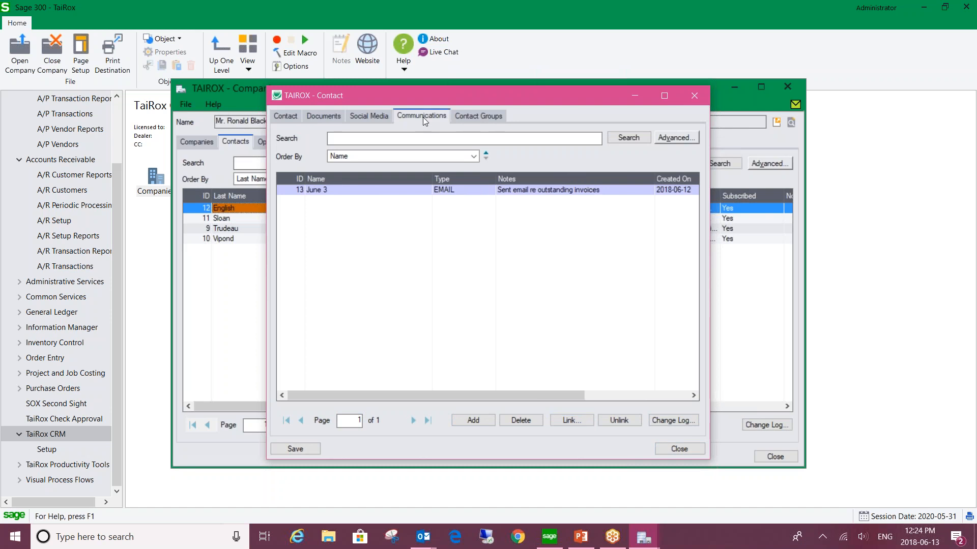
{"action": "left_click", "coordinate": [475, 420]}
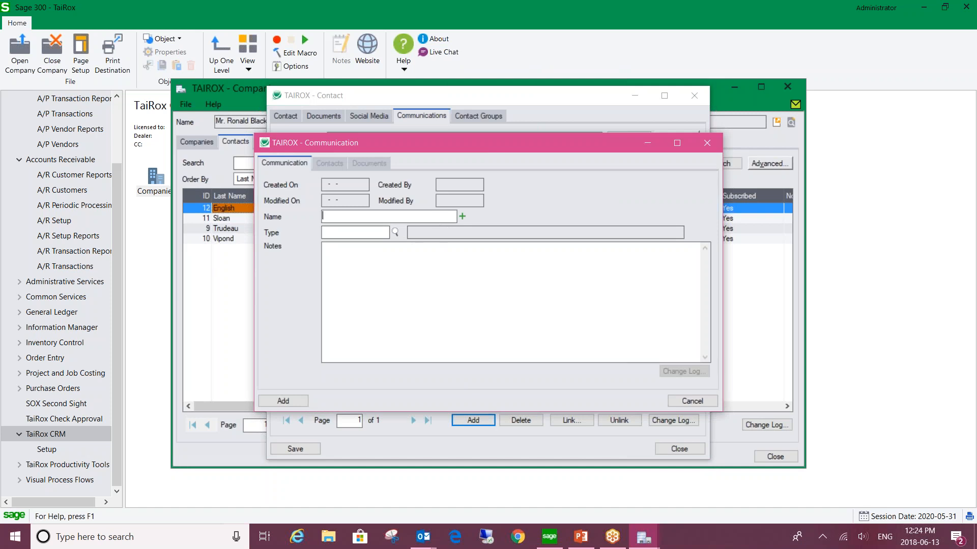
{"action": "left_click", "coordinate": [396, 232]}
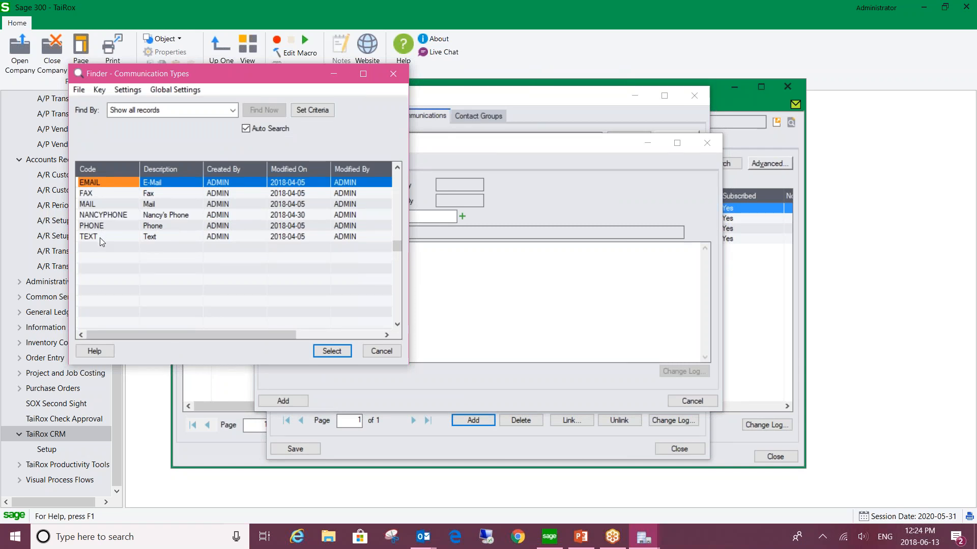
{"action": "left_click", "coordinate": [390, 351]}
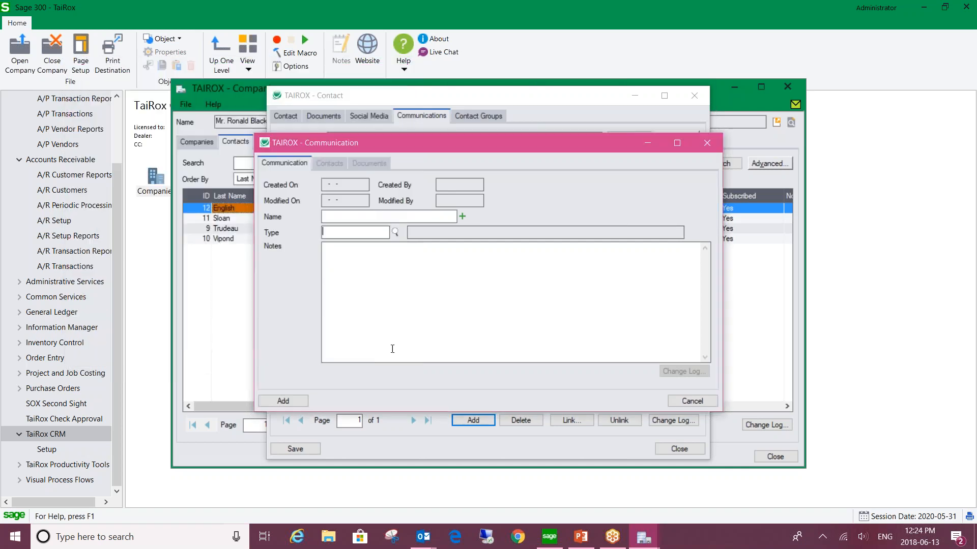
{"action": "left_click", "coordinate": [683, 402]}
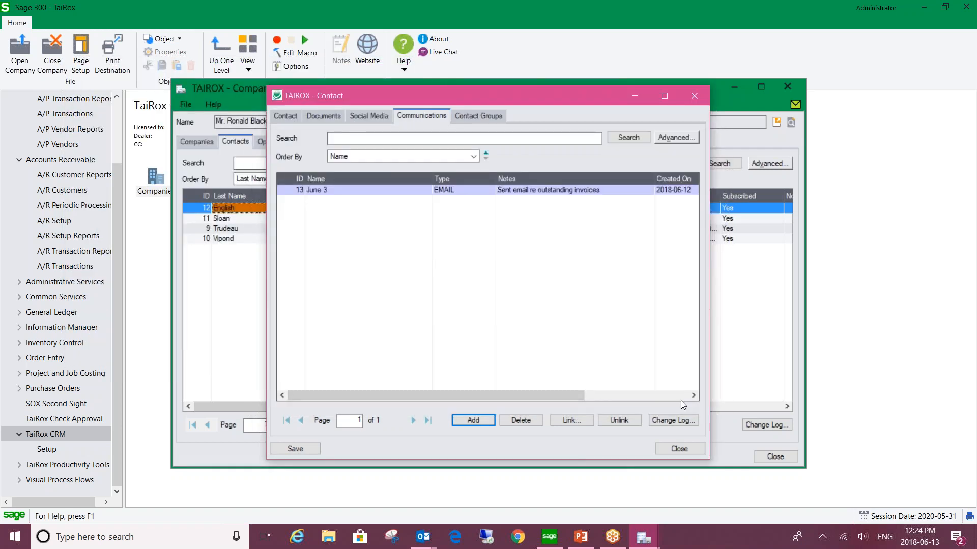
{"action": "left_click", "coordinate": [475, 115]}
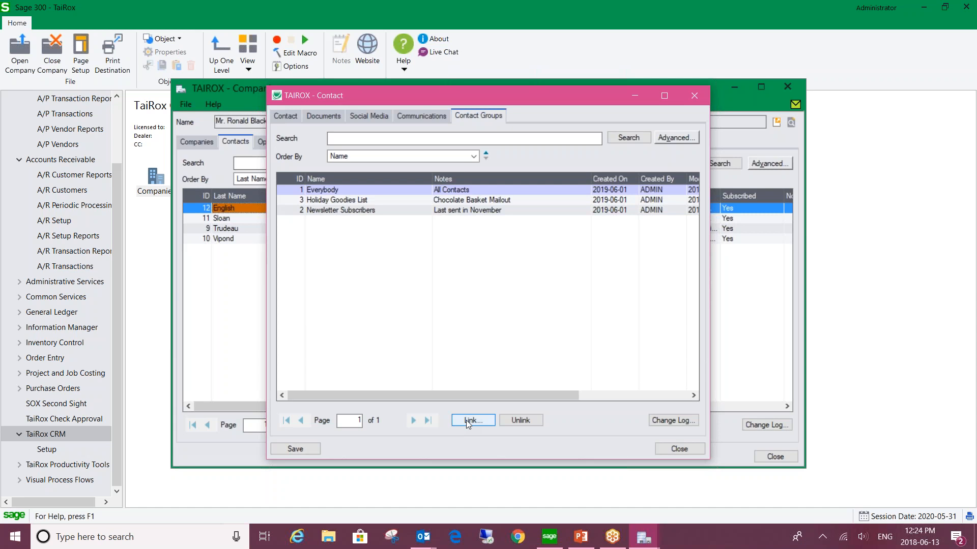
{"action": "left_click", "coordinate": [661, 448]}
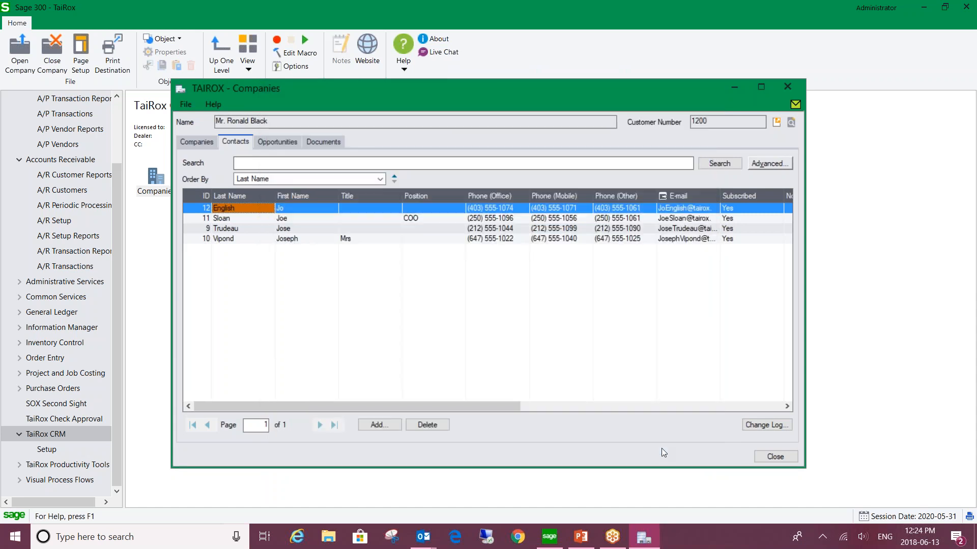
Step: Open the company's Fall Sale opportunity and view the available stages and status options without changing them
{"action": "left_click", "coordinate": [283, 142]}
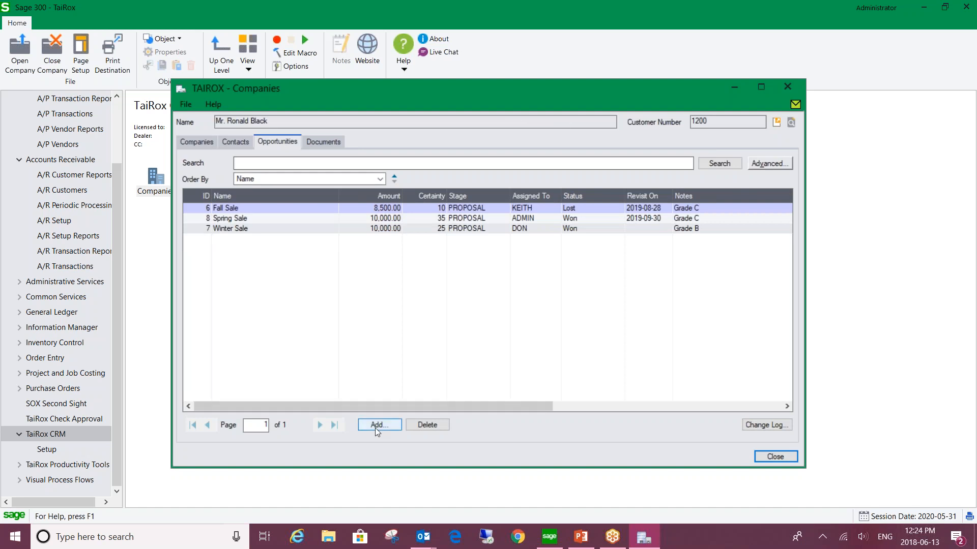
{"action": "left_click", "coordinate": [231, 208]}
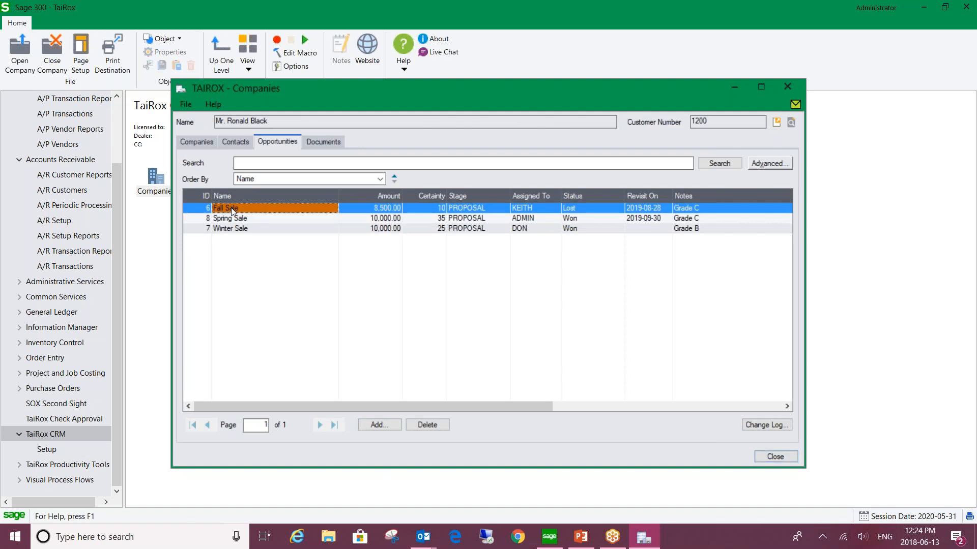
{"action": "double_click", "coordinate": [230, 207]}
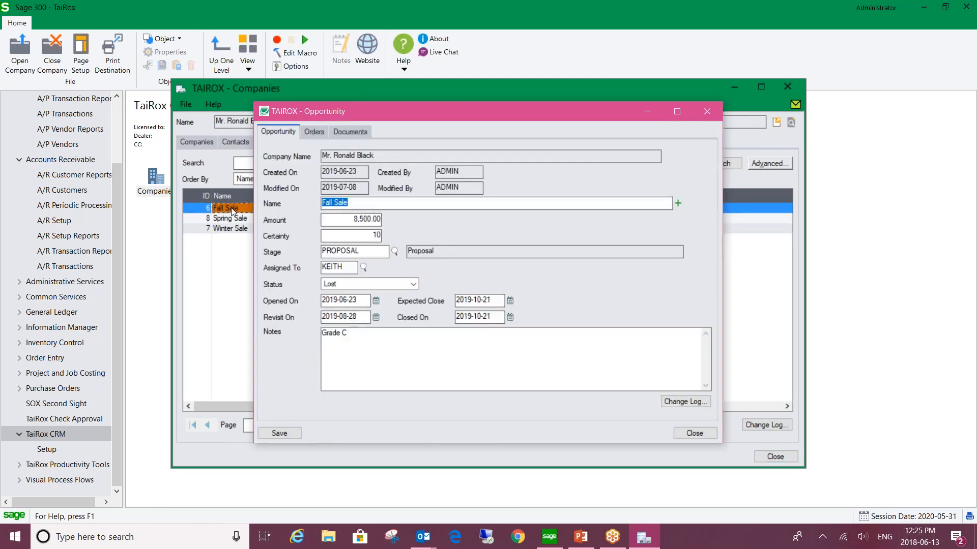
{"action": "left_click", "coordinate": [395, 252]}
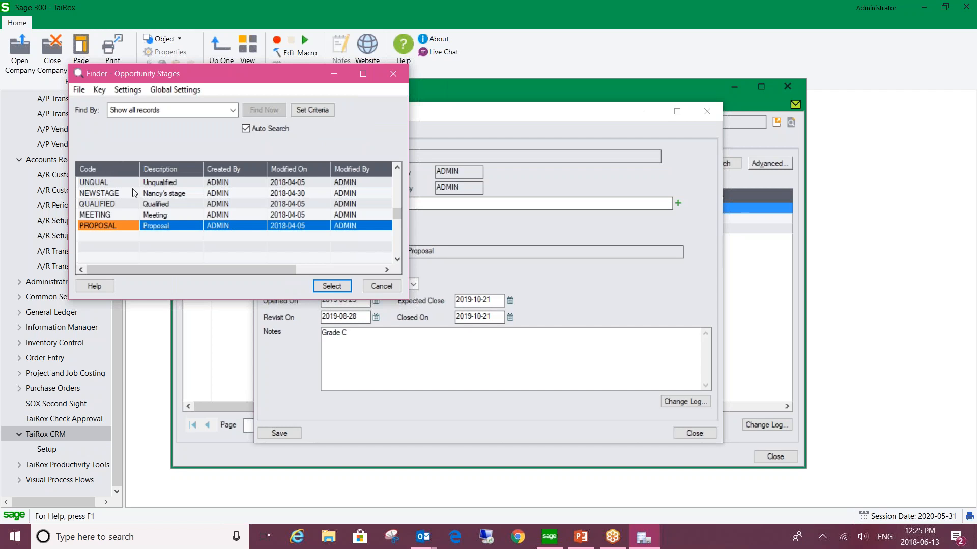
{"action": "left_click", "coordinate": [382, 285]}
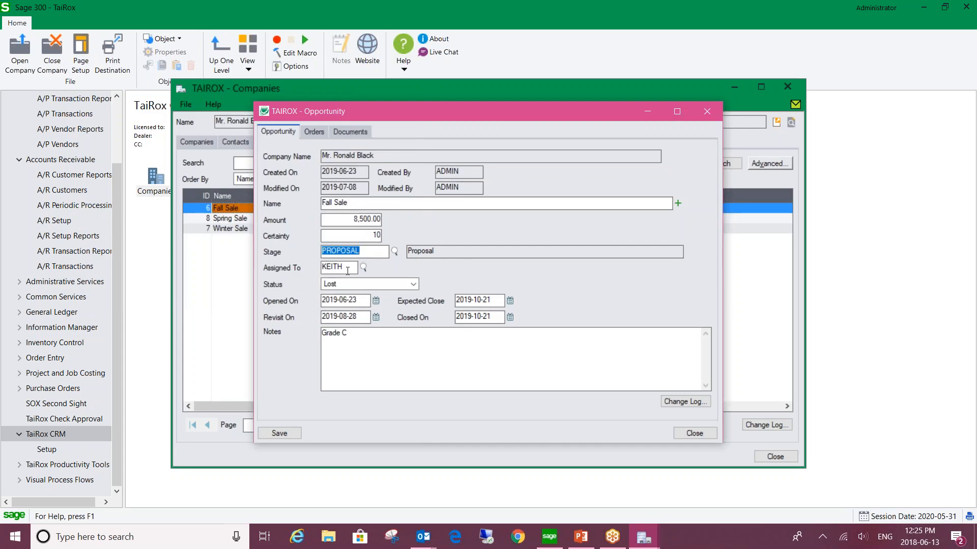
{"action": "left_click", "coordinate": [414, 286]}
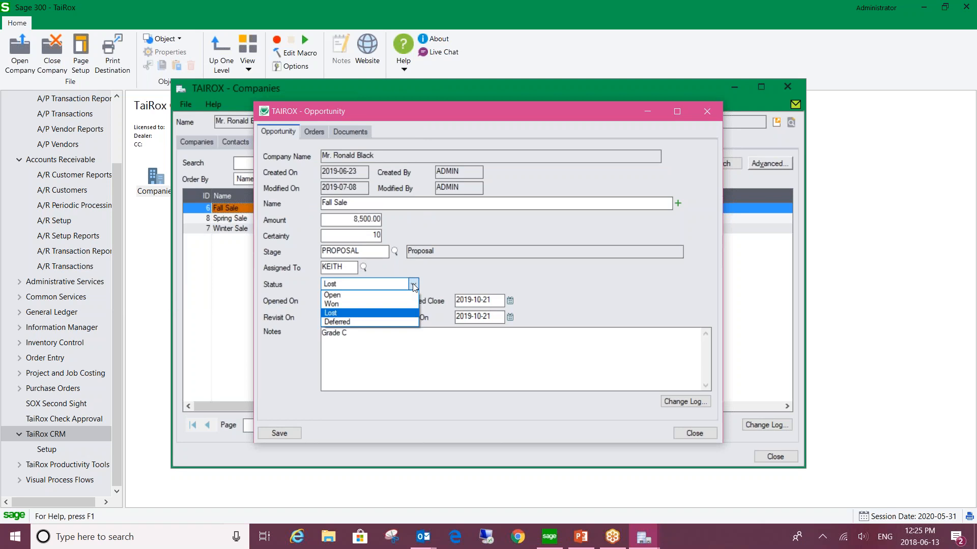
{"action": "left_click", "coordinate": [413, 286]}
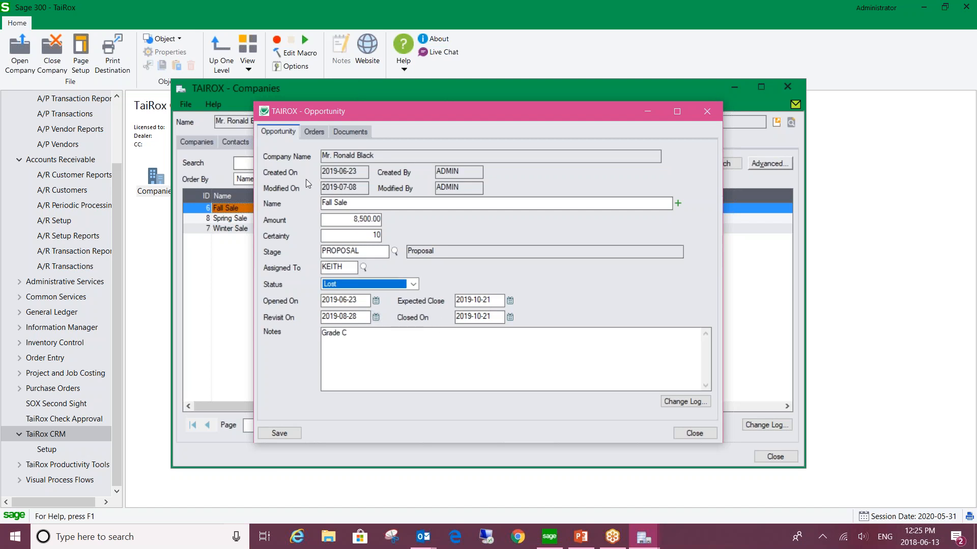
{"action": "left_click", "coordinate": [316, 135]}
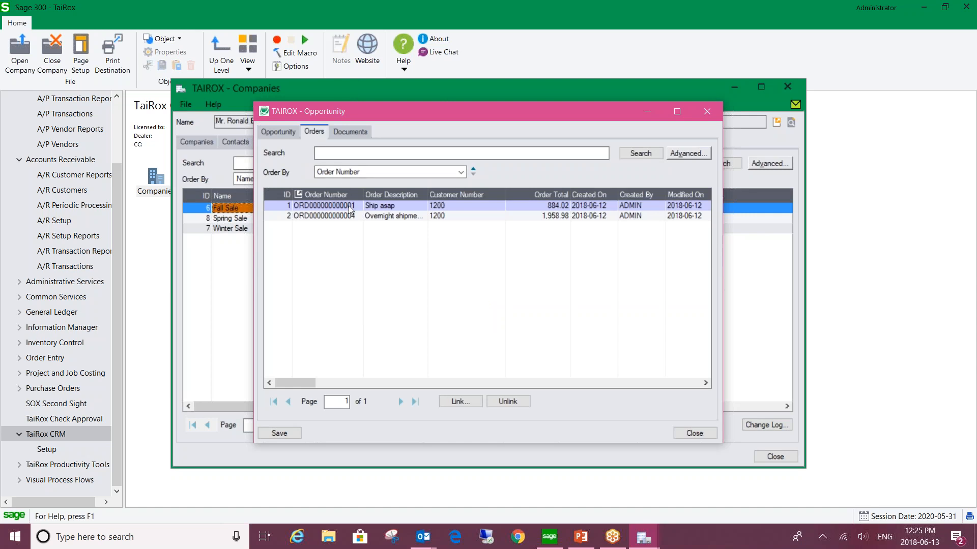
{"action": "left_click", "coordinate": [459, 402]}
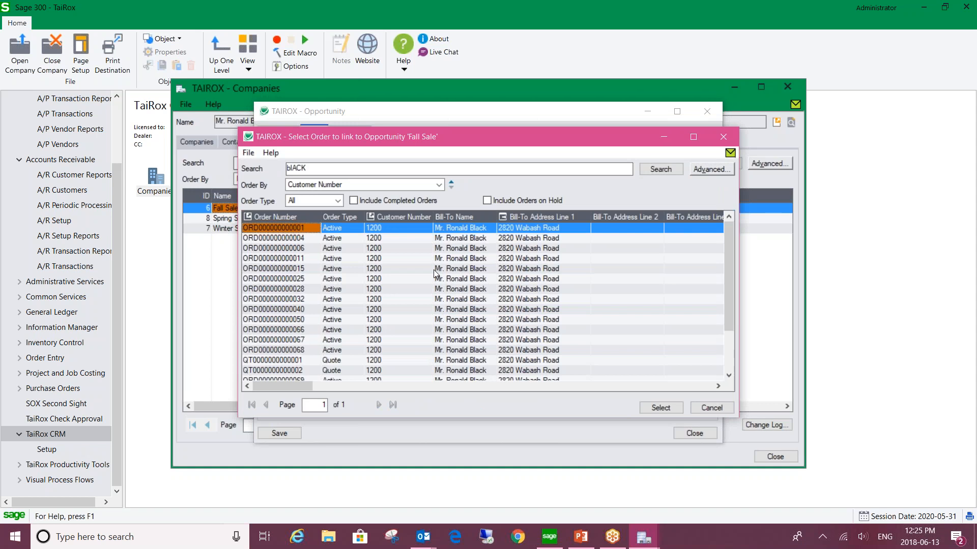
{"action": "left_click", "coordinate": [707, 408]}
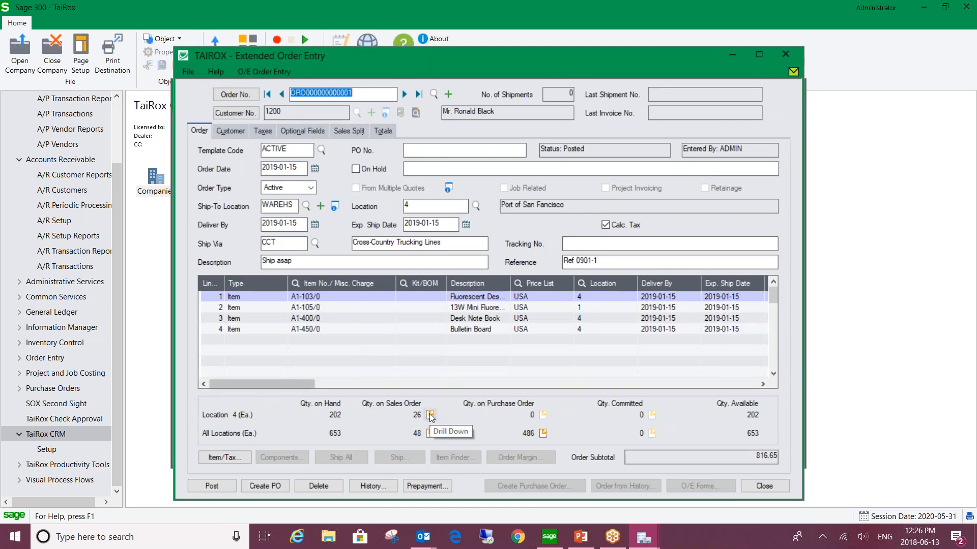
{"action": "left_click", "coordinate": [786, 54]}
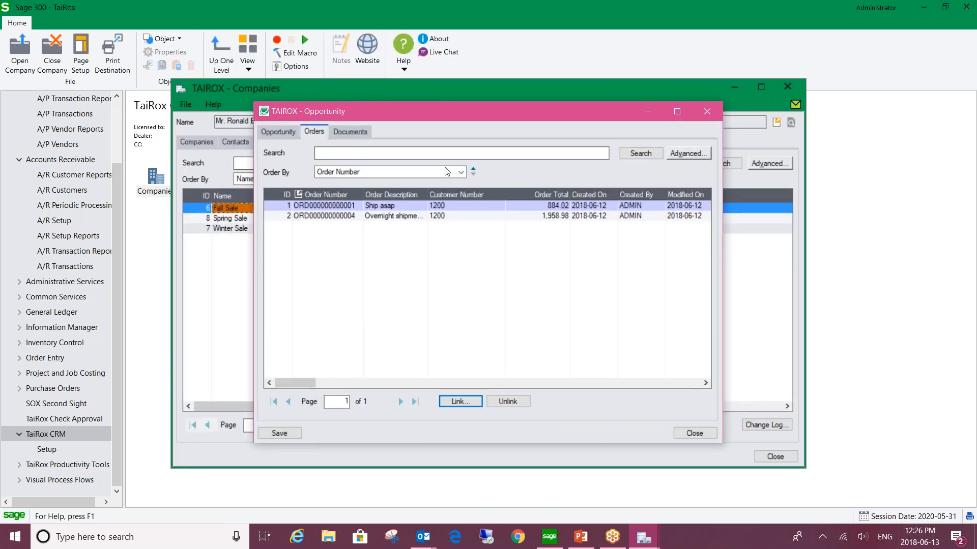
{"action": "left_click", "coordinate": [350, 136]}
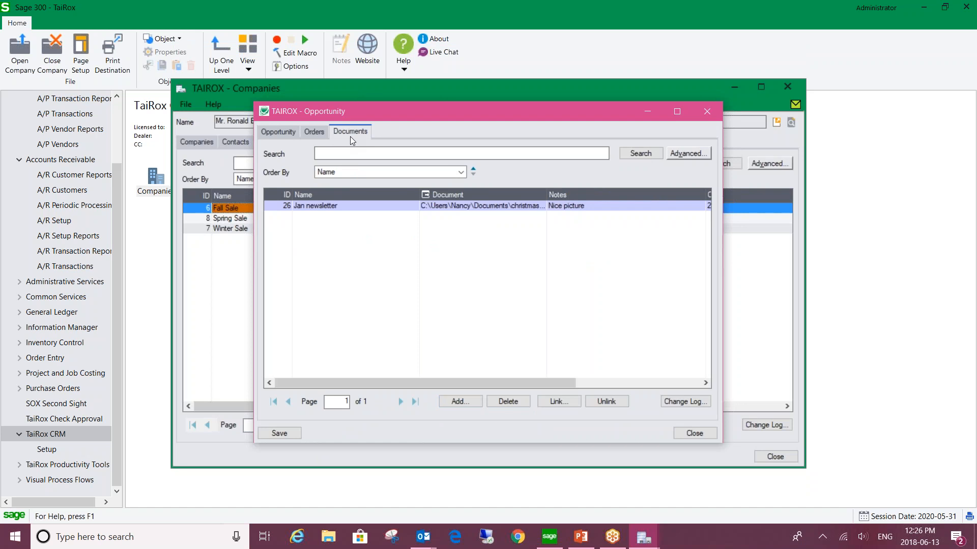
{"action": "left_click", "coordinate": [707, 111]}
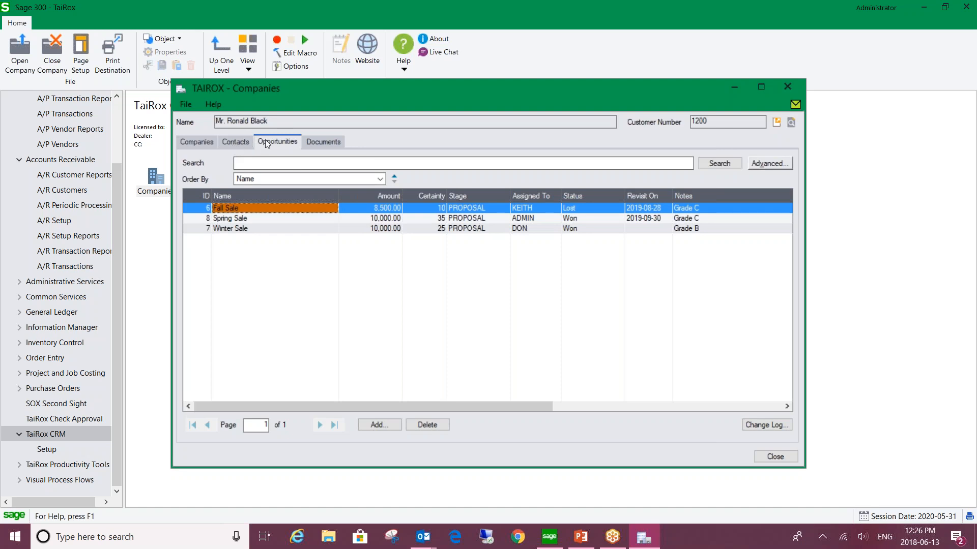
Step: View the company's documents and the new document form, cancel the entry, and close the Companies window
{"action": "left_click", "coordinate": [328, 141]}
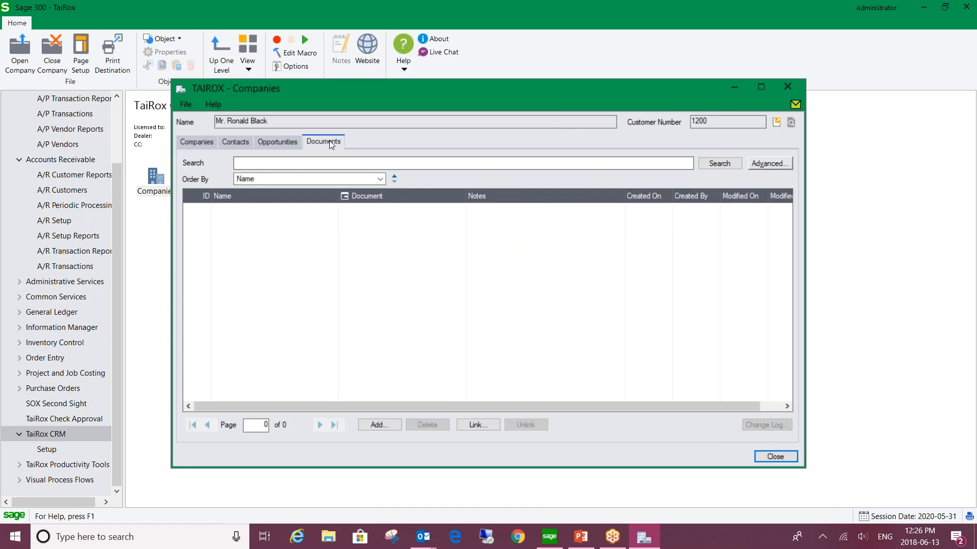
{"action": "left_click", "coordinate": [383, 425]}
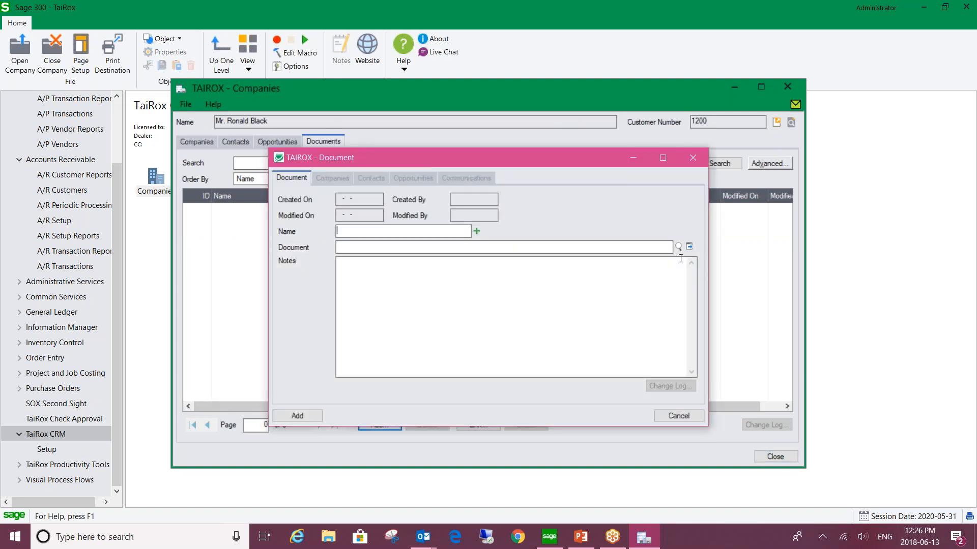
{"action": "left_click", "coordinate": [694, 158]}
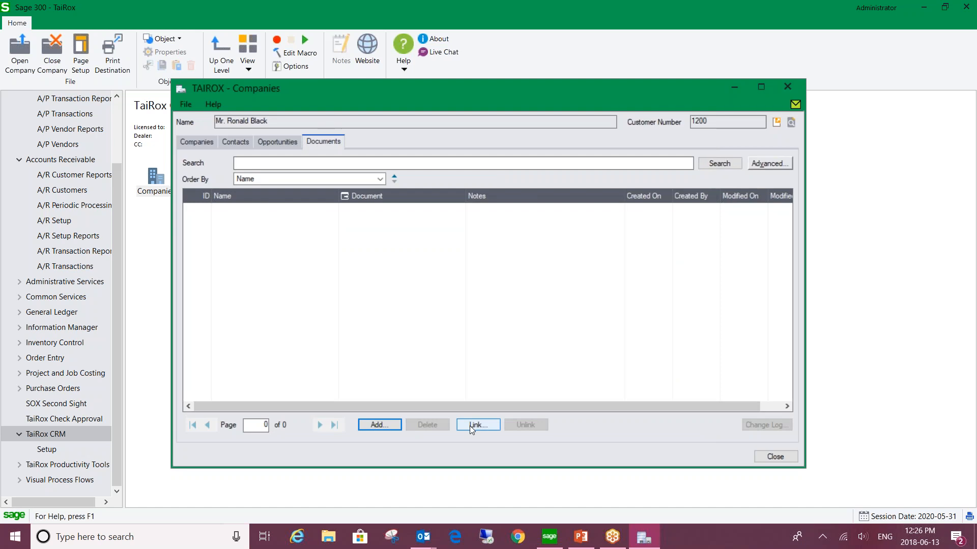
{"action": "left_click", "coordinate": [770, 457]}
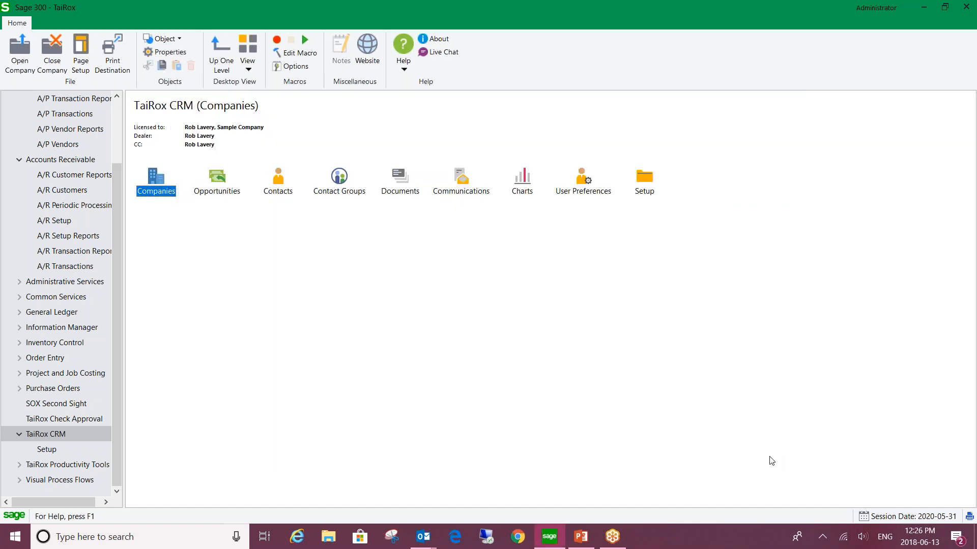
Step: View the list of sales opportunities across all companies and close it without changes
{"action": "double_click", "coordinate": [217, 184]}
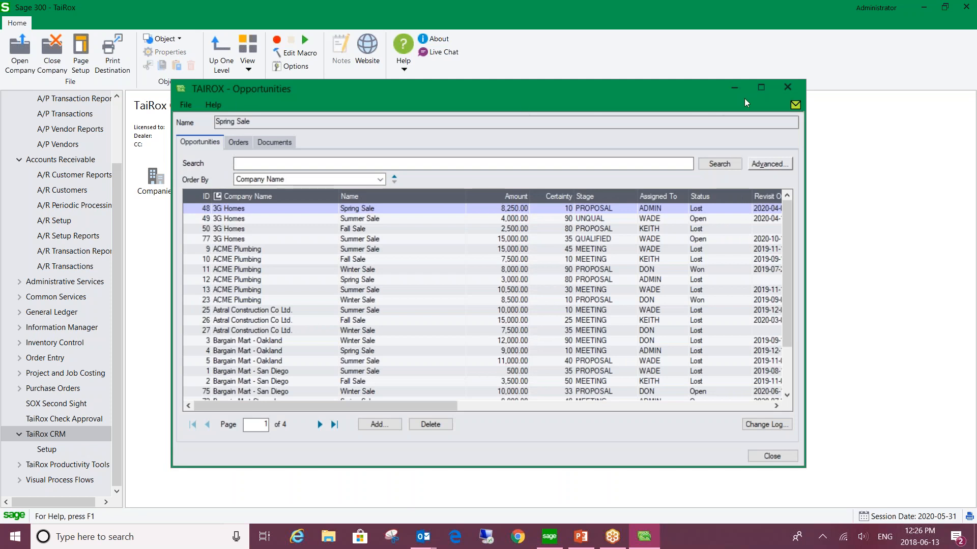
{"action": "left_click", "coordinate": [788, 87]}
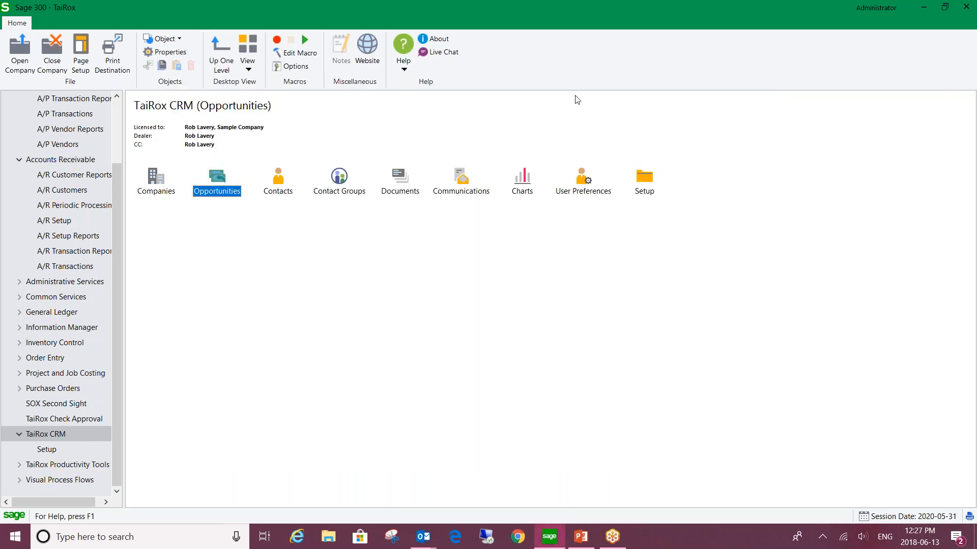
{"action": "left_click", "coordinate": [281, 192]}
Step: Open the contact groups, check the export types available for a group, cancel the export, and close the window
{"action": "left_click", "coordinate": [357, 196]}
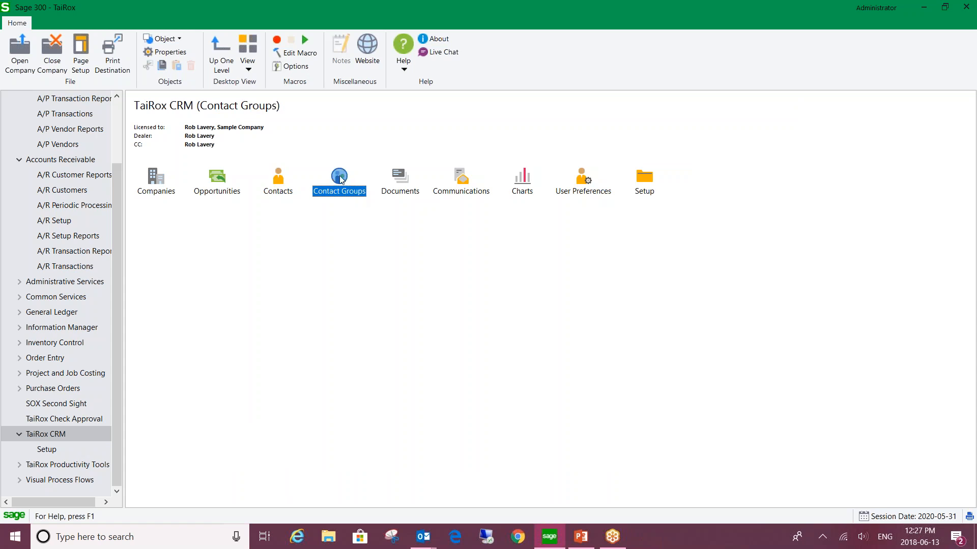
{"action": "double_click", "coordinate": [340, 178]}
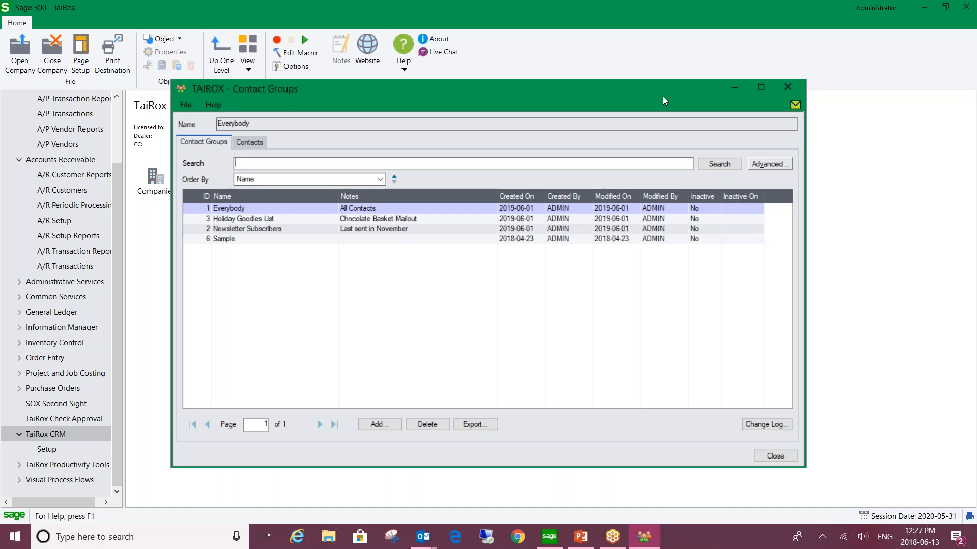
{"action": "left_click", "coordinate": [469, 424]}
{"action": "left_click", "coordinate": [444, 295]}
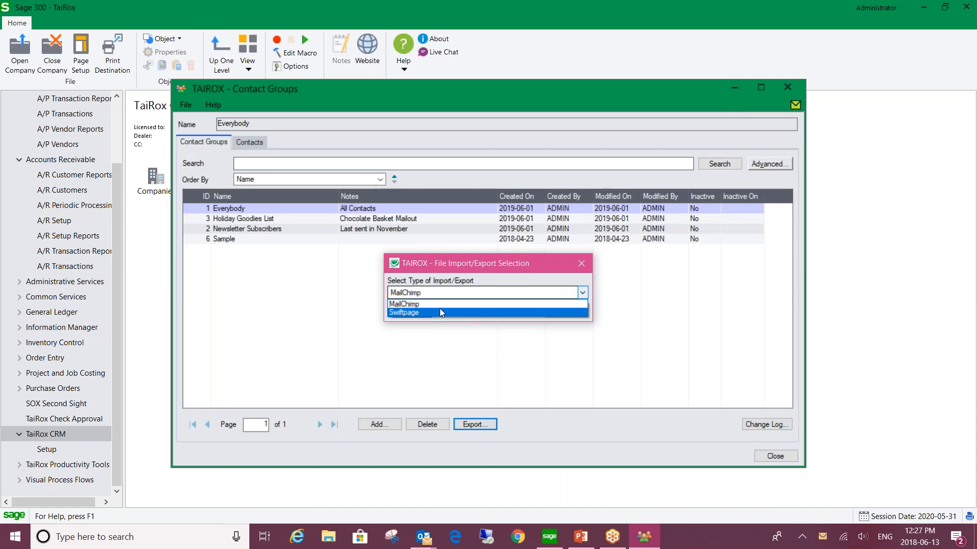
{"action": "left_click", "coordinate": [441, 291]}
{"action": "left_click", "coordinate": [559, 311]}
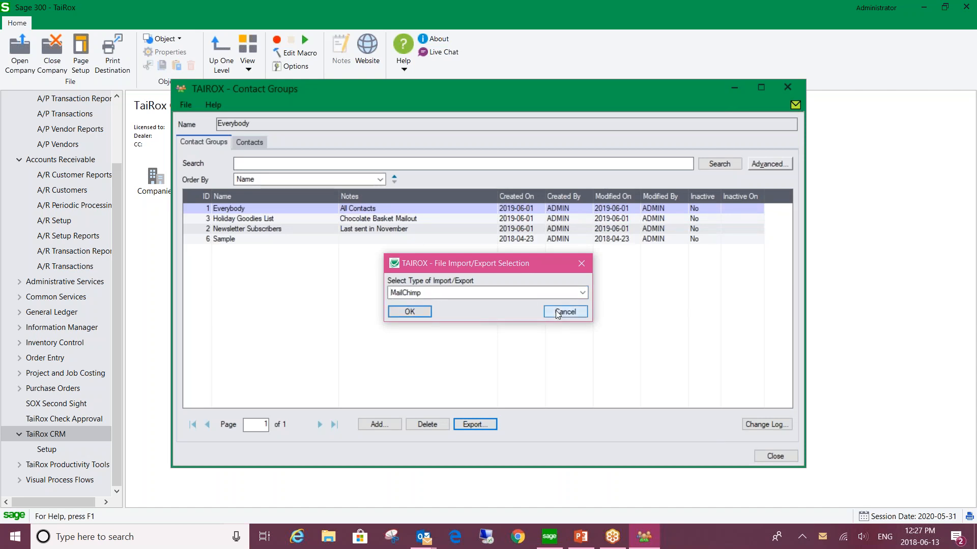
{"action": "left_click", "coordinate": [789, 92]}
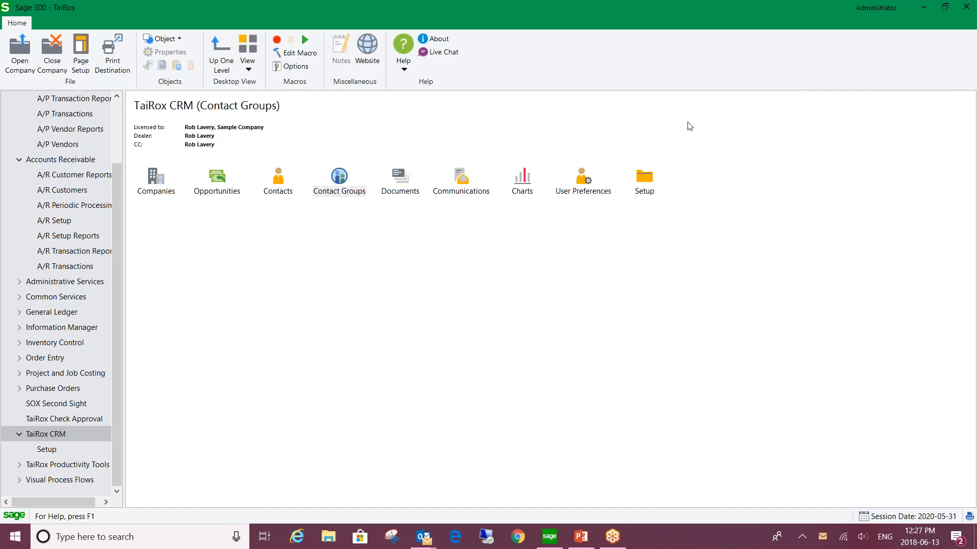
Step: Open the communications list, view the export type selection for the 01 January Newsletter, cancel it, and close the window
{"action": "left_click", "coordinate": [486, 196]}
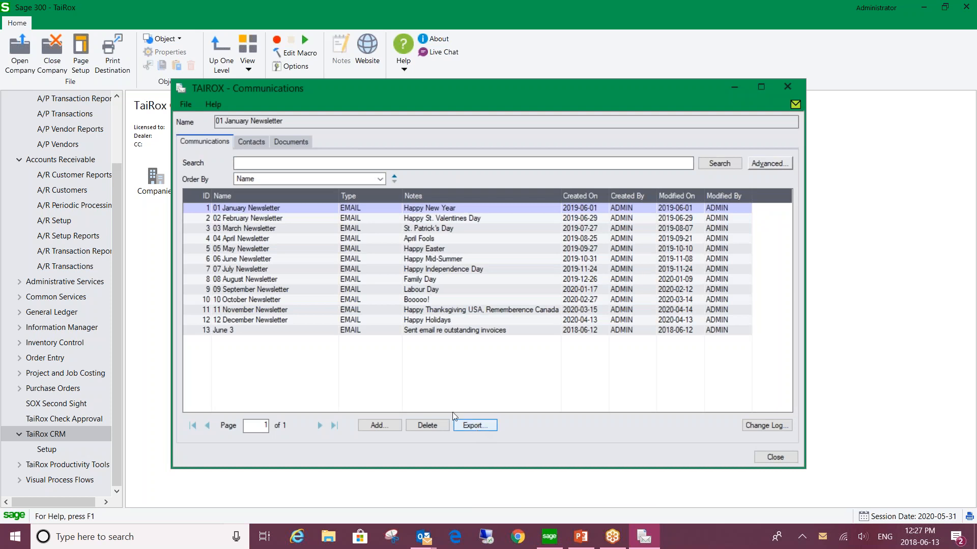
{"action": "left_click", "coordinate": [269, 207]}
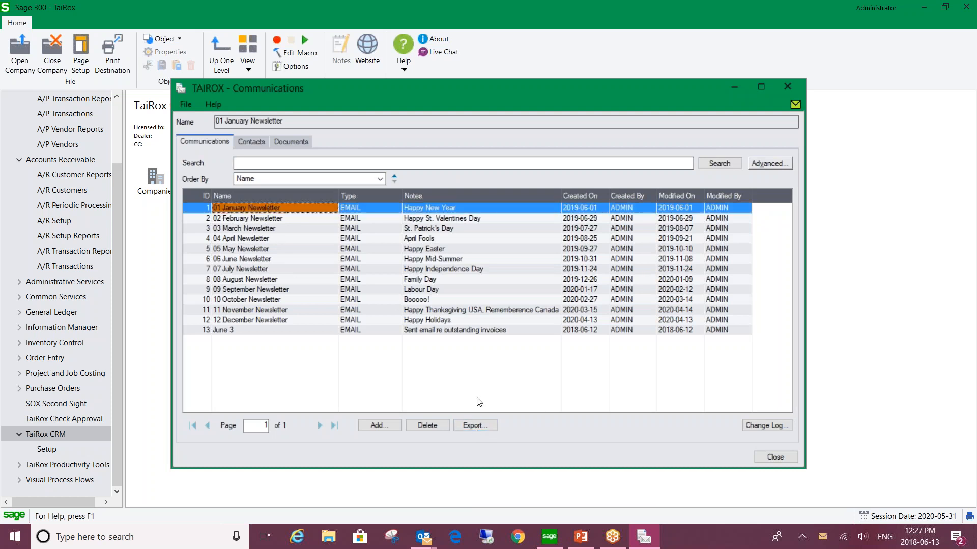
{"action": "left_click", "coordinate": [473, 427]}
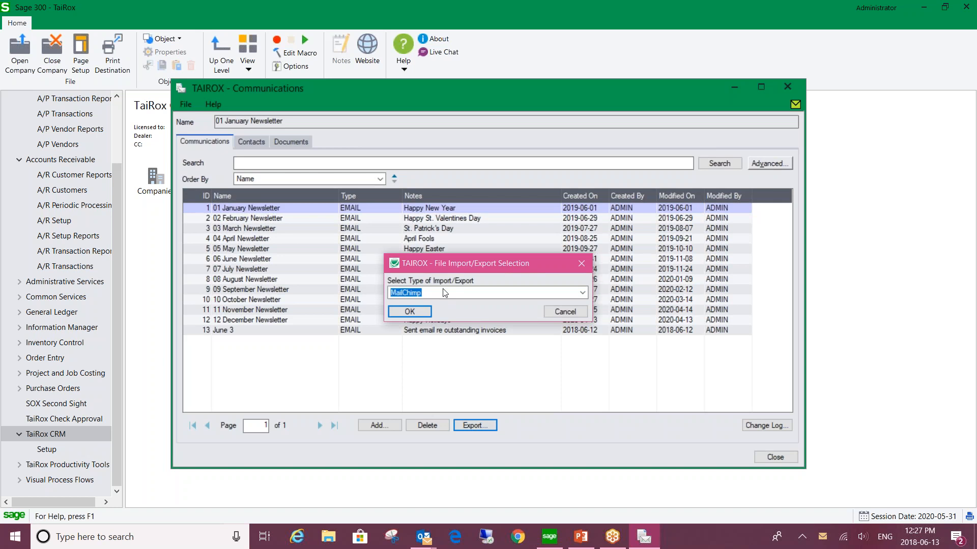
{"action": "left_click", "coordinate": [568, 314]}
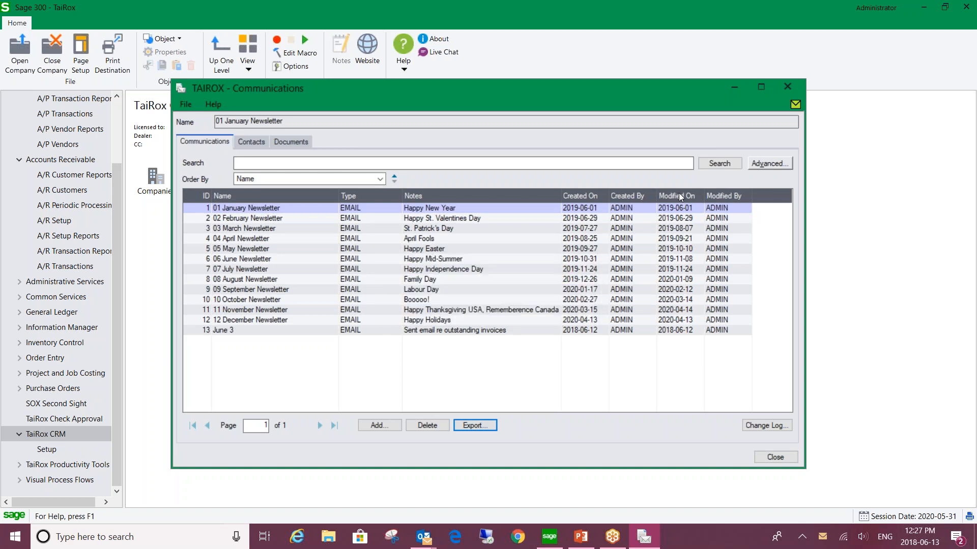
{"action": "left_click", "coordinate": [788, 87]}
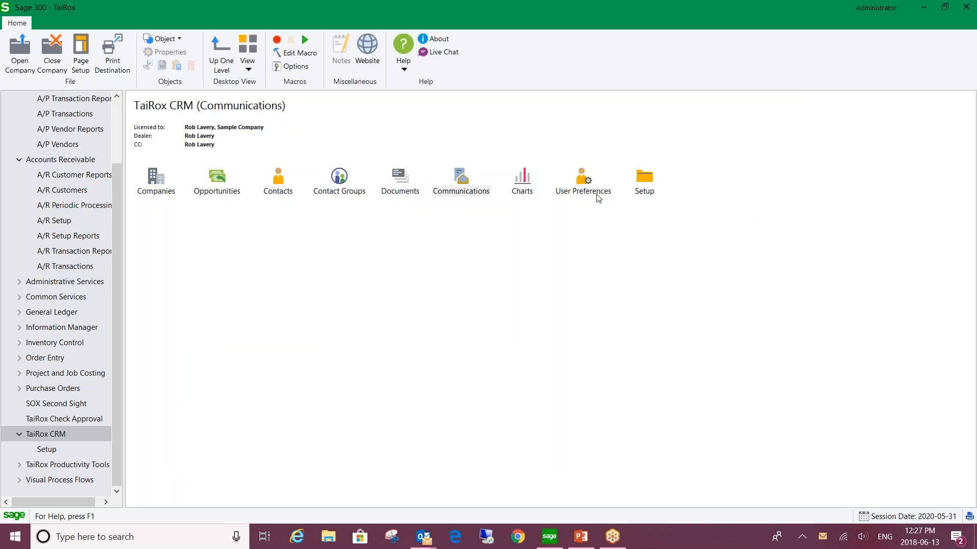
Step: Create a Sales Pipeline chart without weighted amounts from the CRM charts
{"action": "left_click", "coordinate": [524, 177]}
{"action": "double_click", "coordinate": [524, 177]}
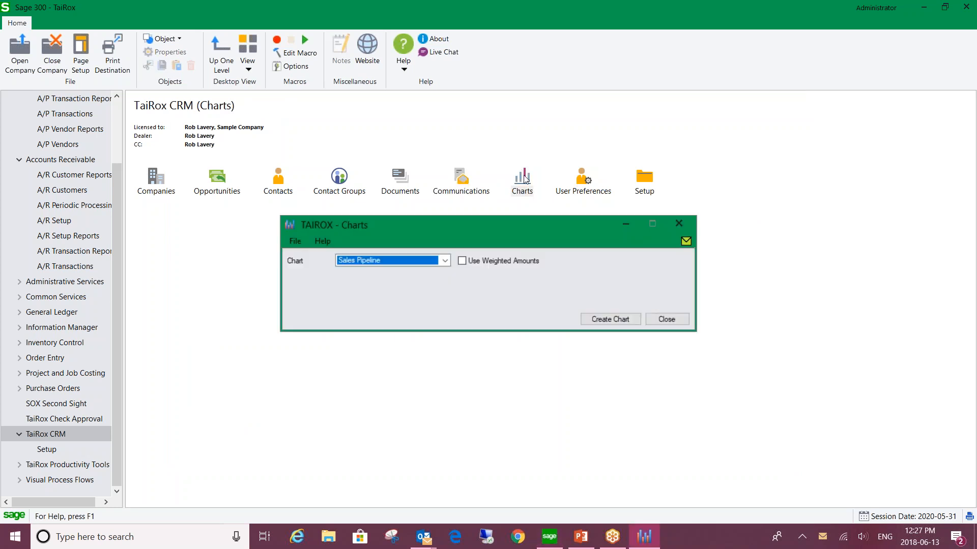
{"action": "left_click", "coordinate": [444, 261]}
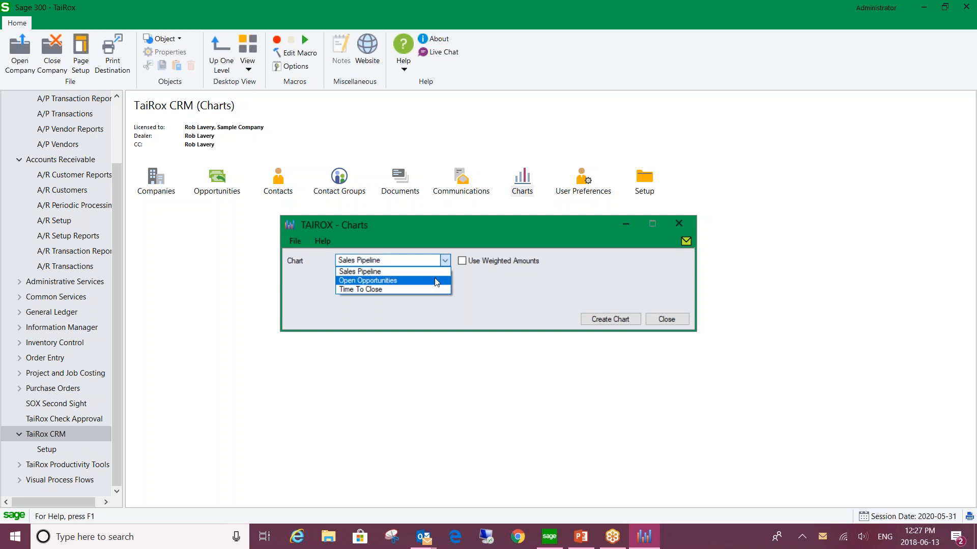
{"action": "left_click", "coordinate": [386, 271]}
{"action": "left_click", "coordinate": [602, 318]}
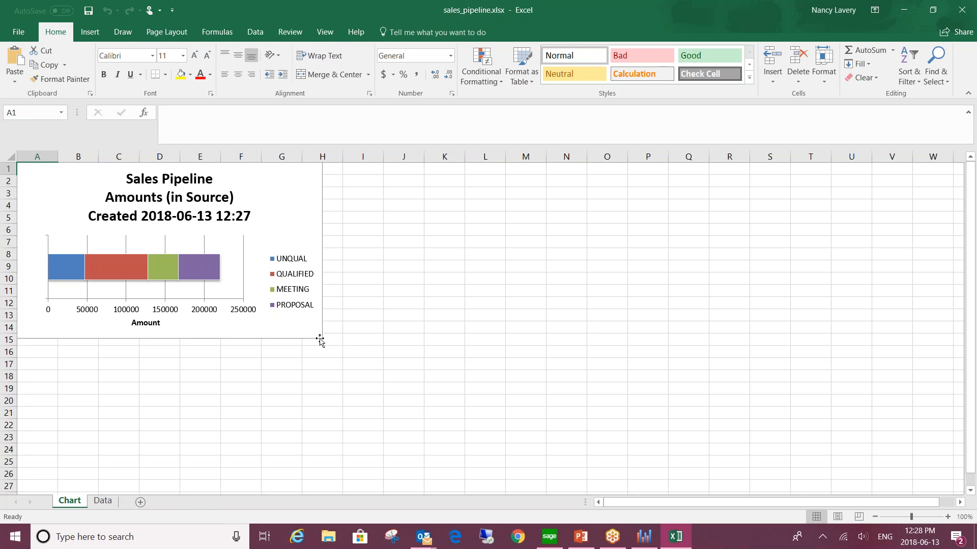
Step: Enlarge the Sales Pipeline chart in Excel to about column I and row 15, discard the workbook changes, and close the Charts window
{"action": "left_click", "coordinate": [319, 335]}
{"action": "left_click_drag", "start_coordinate": [322, 339], "coordinate": [379, 350]}
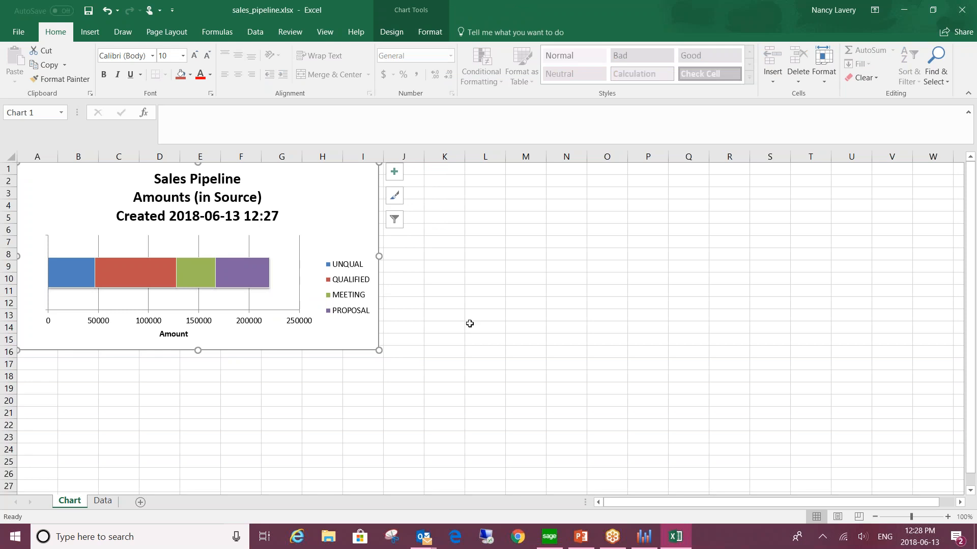
{"action": "left_click", "coordinate": [962, 10]}
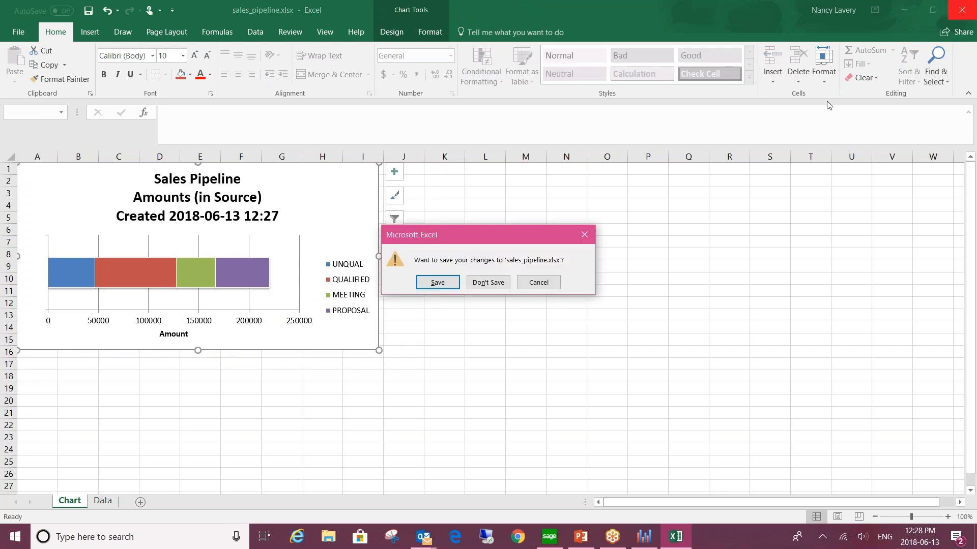
{"action": "left_click", "coordinate": [482, 282]}
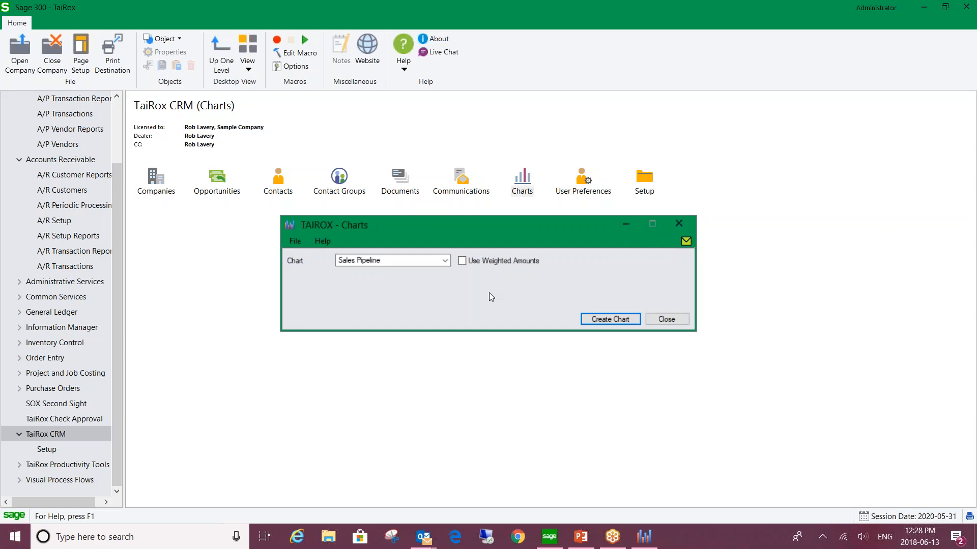
{"action": "left_click", "coordinate": [667, 320]}
Step: Review the CRM user preferences and the default page size in the setup options, closing both without changes
{"action": "left_click", "coordinate": [584, 179]}
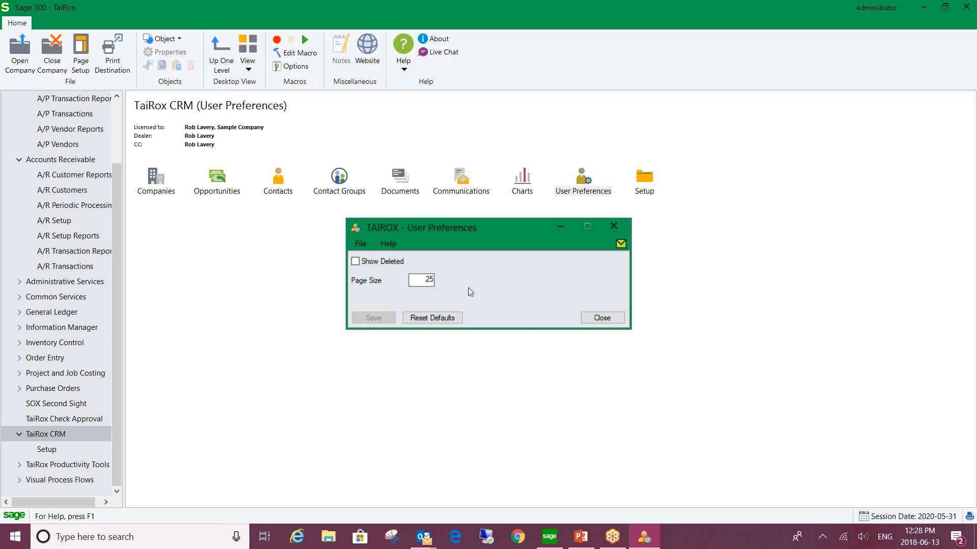
{"action": "left_click", "coordinate": [602, 318]}
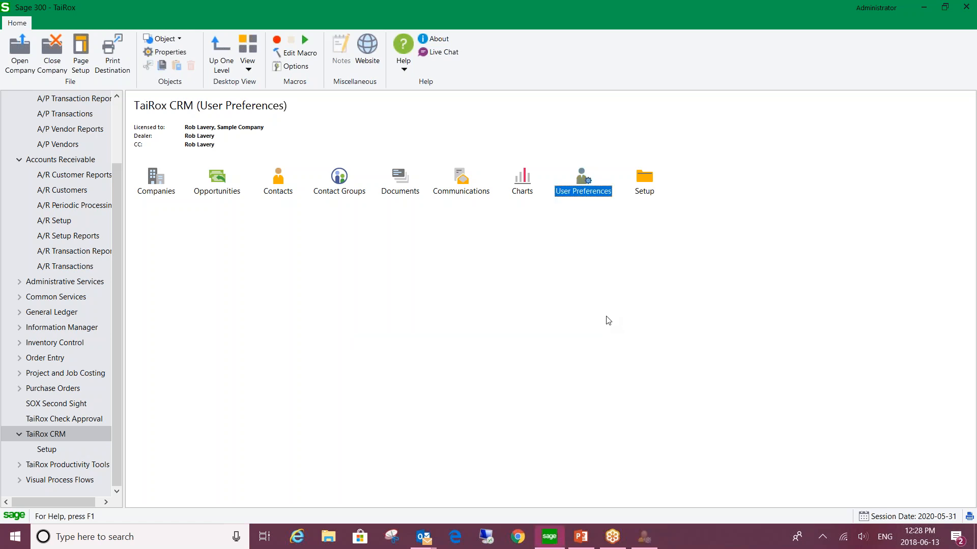
{"action": "double_click", "coordinate": [643, 179]}
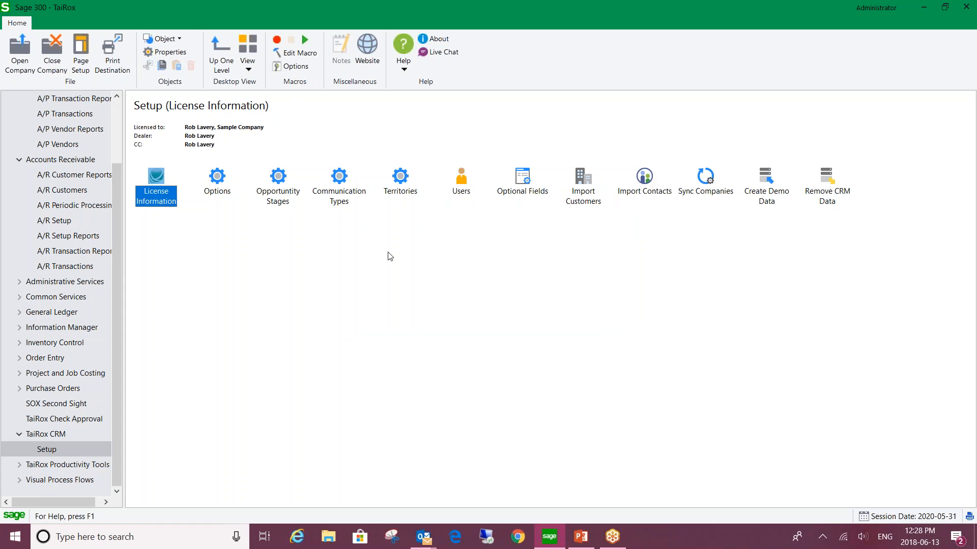
{"action": "double_click", "coordinate": [219, 179]}
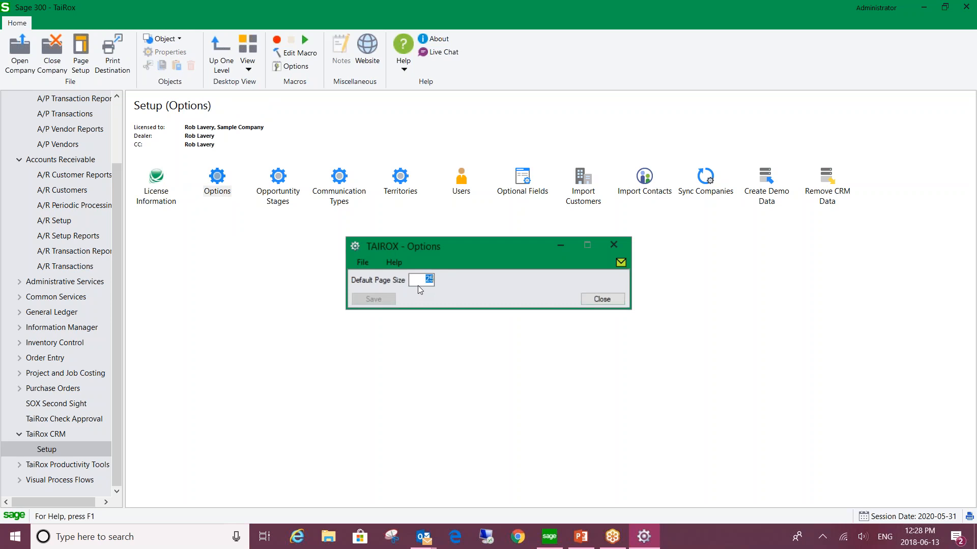
{"action": "left_click", "coordinate": [618, 300]}
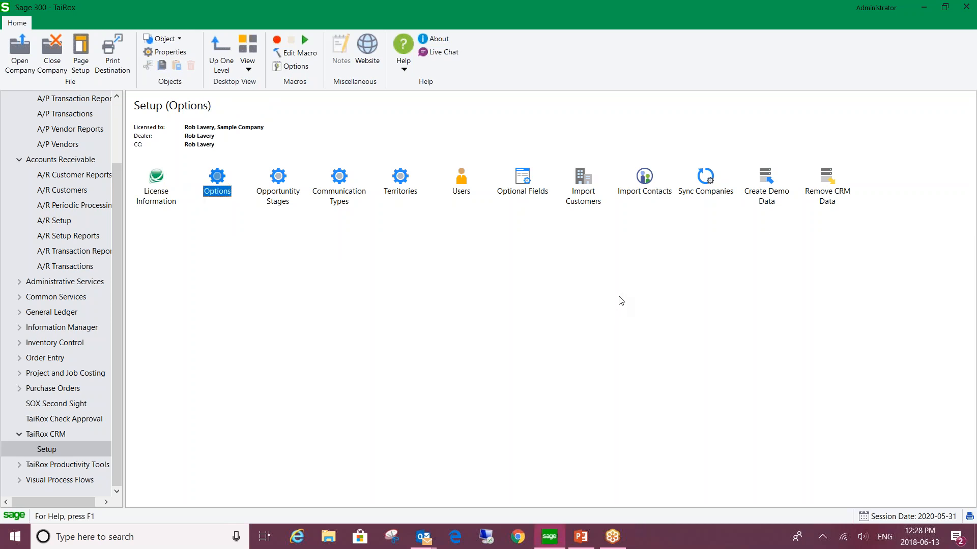
Step: View the list of defined opportunity stages in the CRM setup and close it without selecting one
{"action": "double_click", "coordinate": [283, 201]}
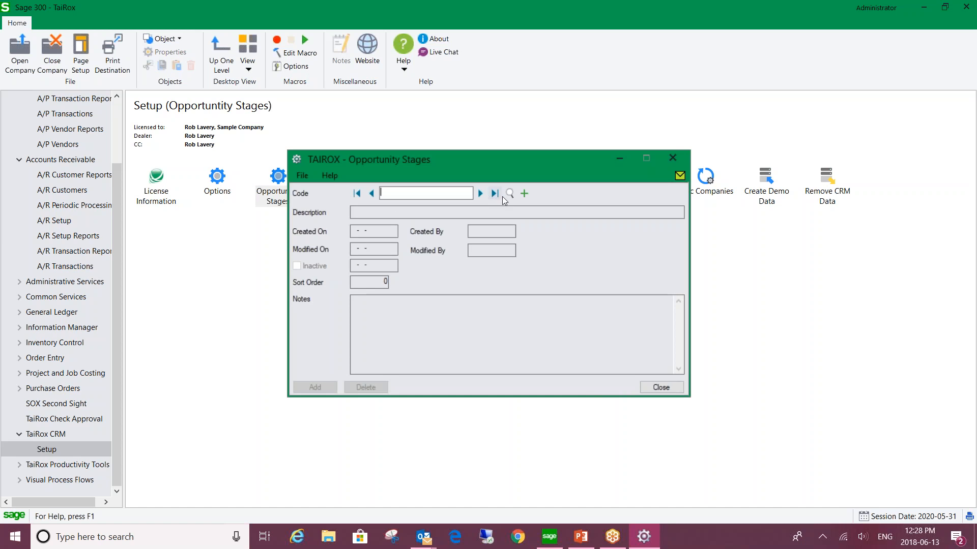
{"action": "left_click", "coordinate": [509, 193]}
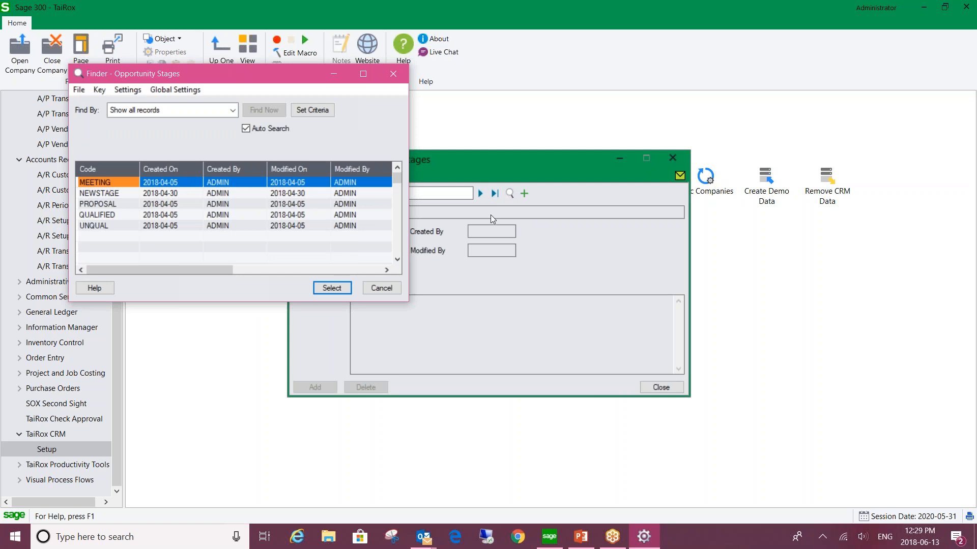
{"action": "left_click", "coordinate": [381, 288]}
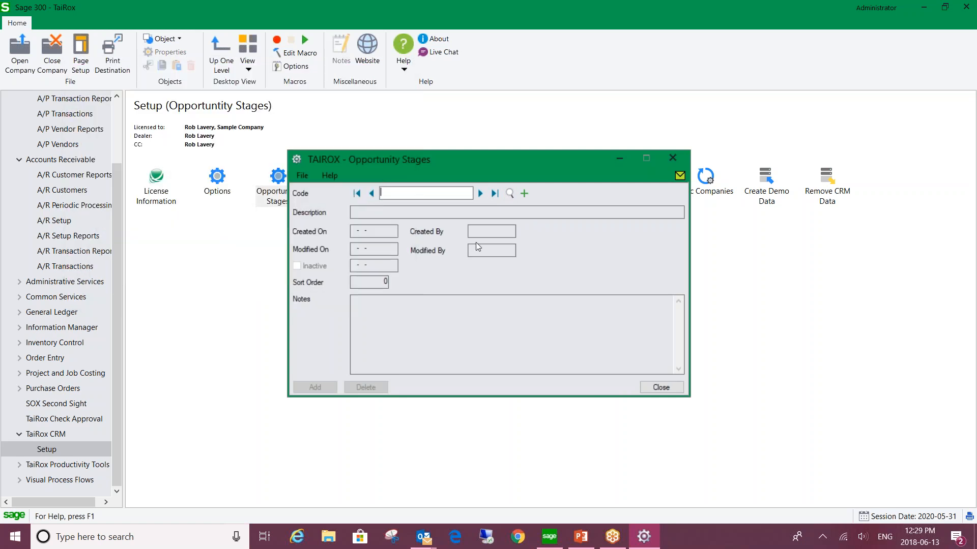
{"action": "left_click", "coordinate": [664, 165]}
Step: View the list of defined communication types in the CRM setup and close it without selecting one
{"action": "key", "text": "Right"}
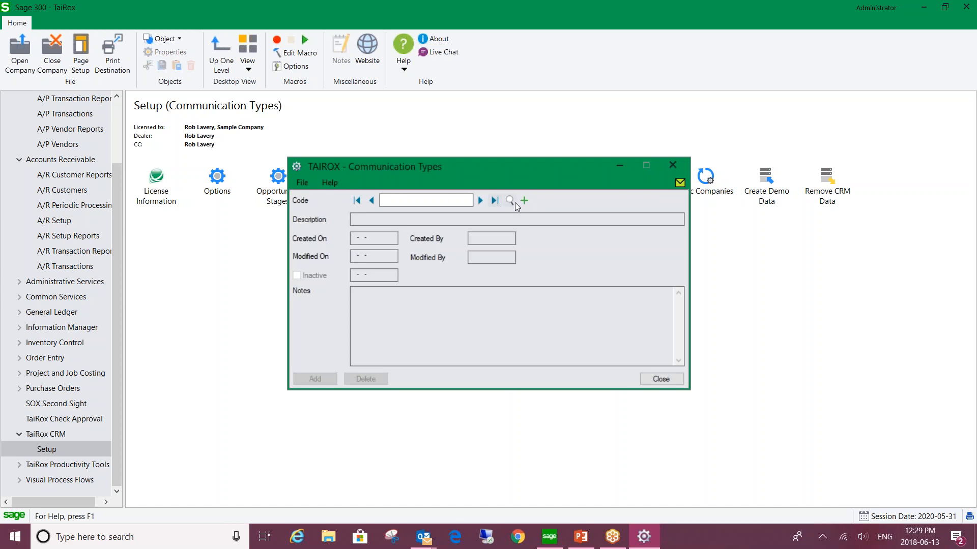
{"action": "left_click", "coordinate": [509, 200]}
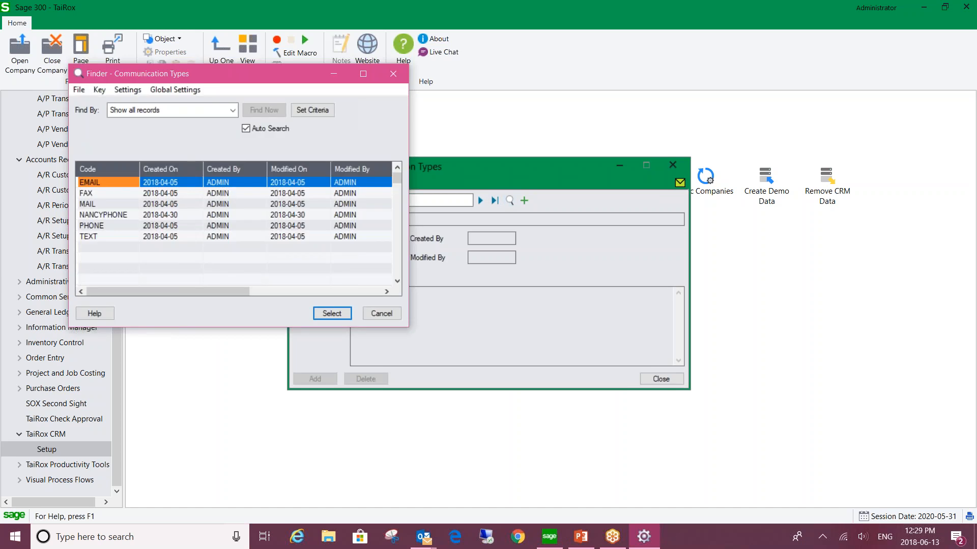
{"action": "left_click", "coordinate": [399, 77]}
{"action": "left_click", "coordinate": [672, 164]}
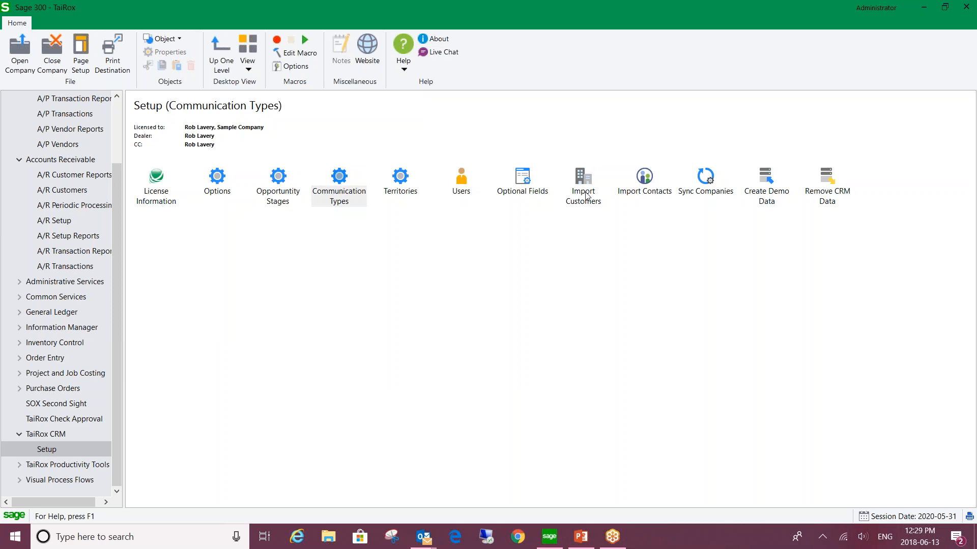
Step: Review the territories linked to the CRM user who lacks access to all territories, and close the Users window
{"action": "left_click", "coordinate": [406, 192]}
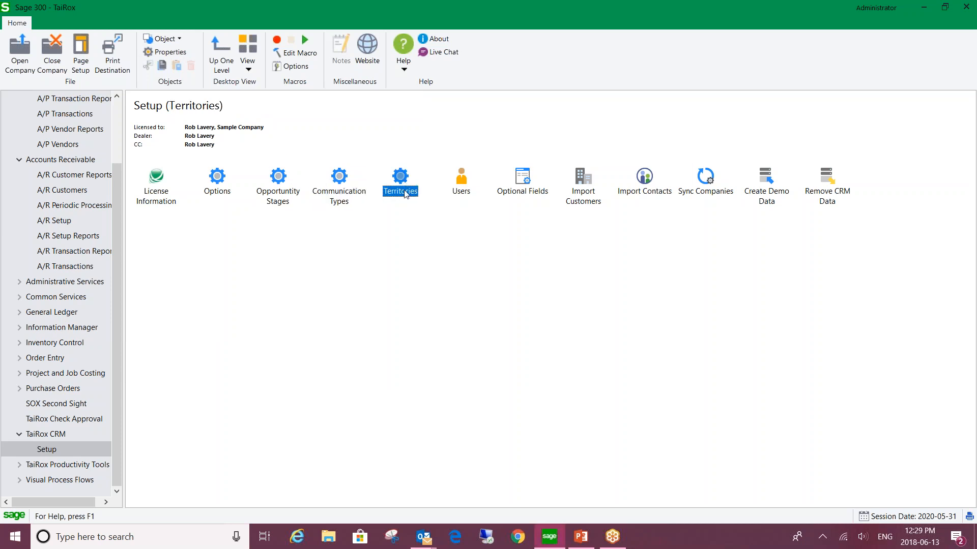
{"action": "double_click", "coordinate": [460, 185]}
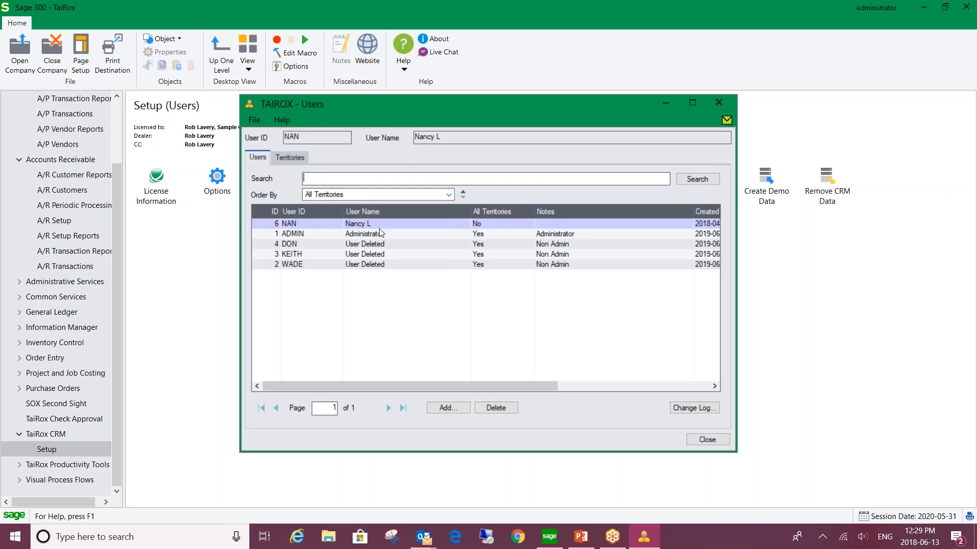
{"action": "left_click", "coordinate": [488, 227]}
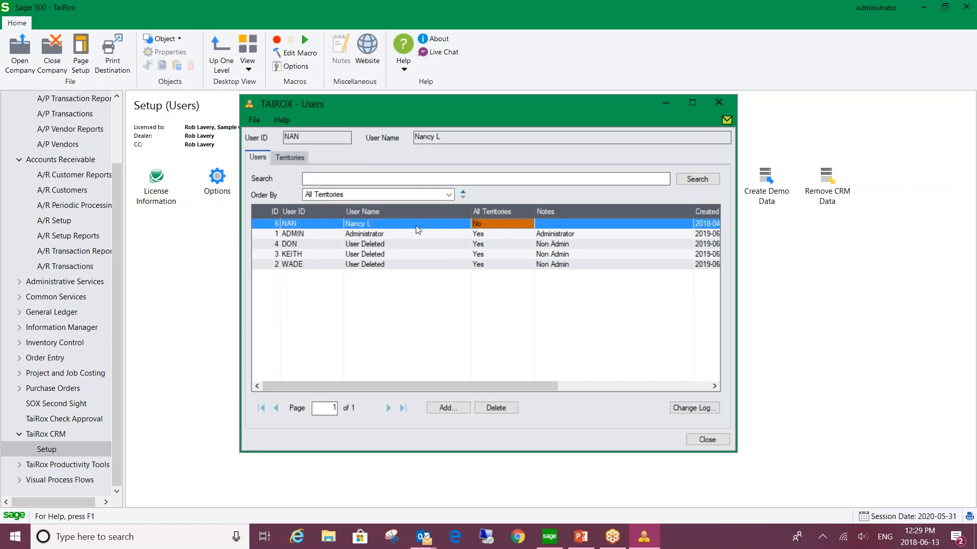
{"action": "left_click", "coordinate": [294, 157]}
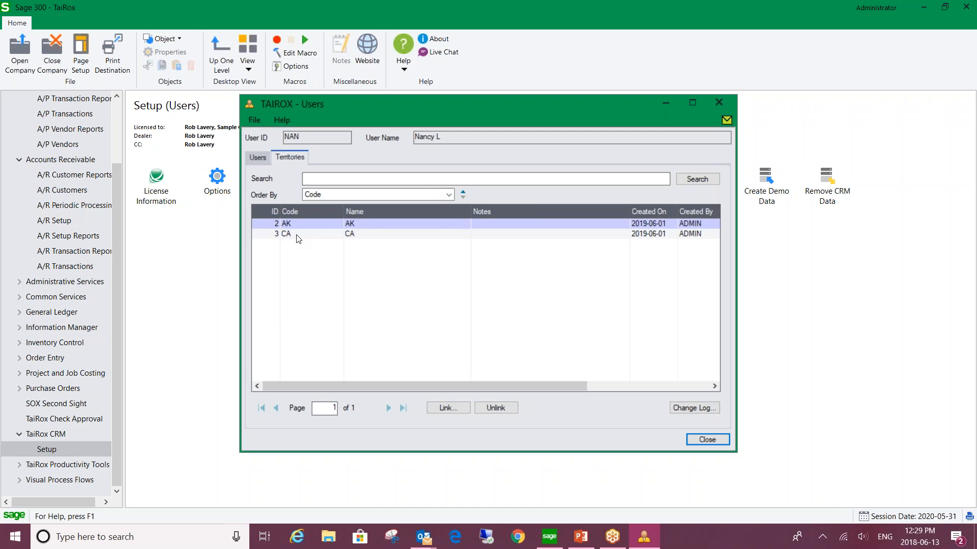
{"action": "left_click", "coordinate": [719, 101]}
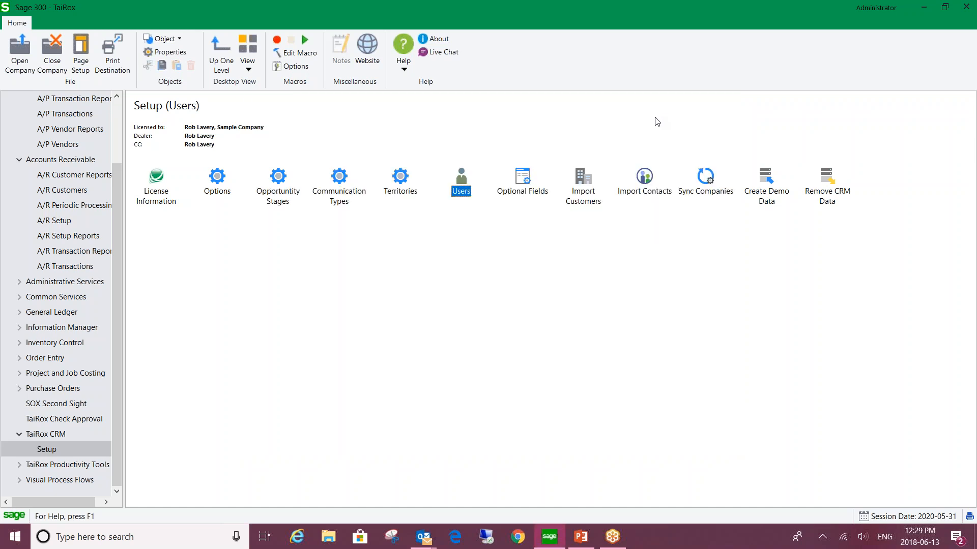
Step: Review the criteria available for selecting customers in Import Customers, keeping Customer Number, and close without processing the import
{"action": "left_click", "coordinate": [522, 184]}
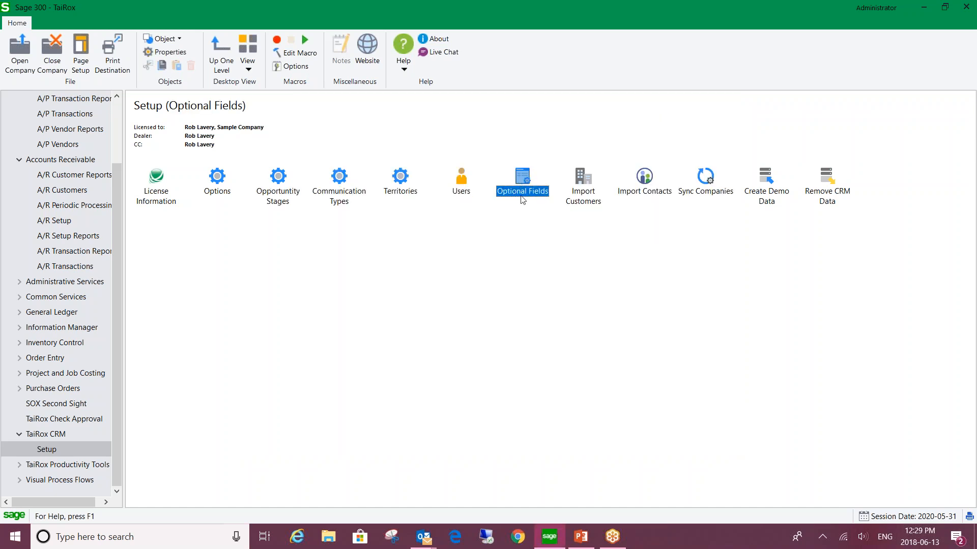
{"action": "double_click", "coordinate": [585, 193]}
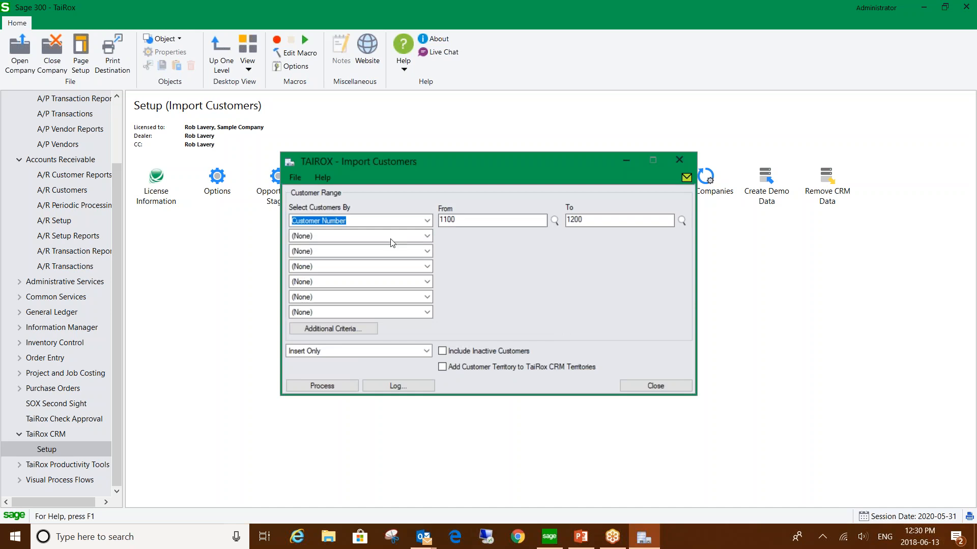
{"action": "left_click", "coordinate": [427, 221]}
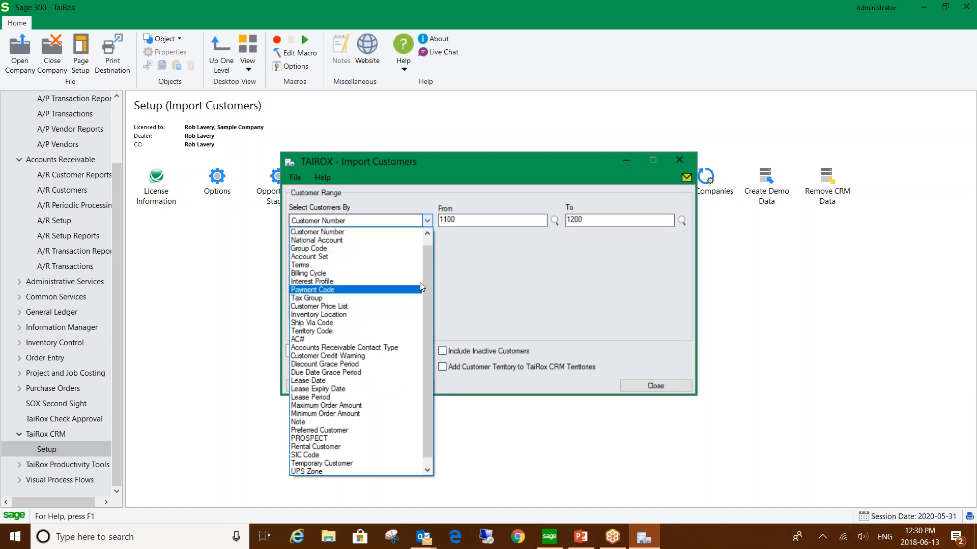
{"action": "mouse_move", "coordinate": [428, 268]}
{"action": "left_mouse_down"}
{"action": "mouse_move", "coordinate": [428, 255]}
{"action": "mouse_move", "coordinate": [424, 285]}
{"action": "left_mouse_up"}
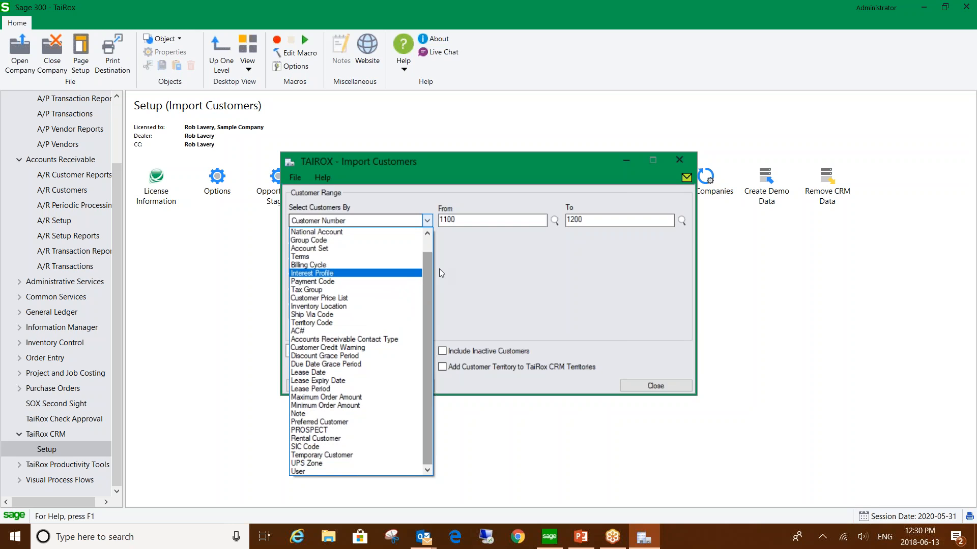
{"action": "left_click", "coordinate": [597, 260]}
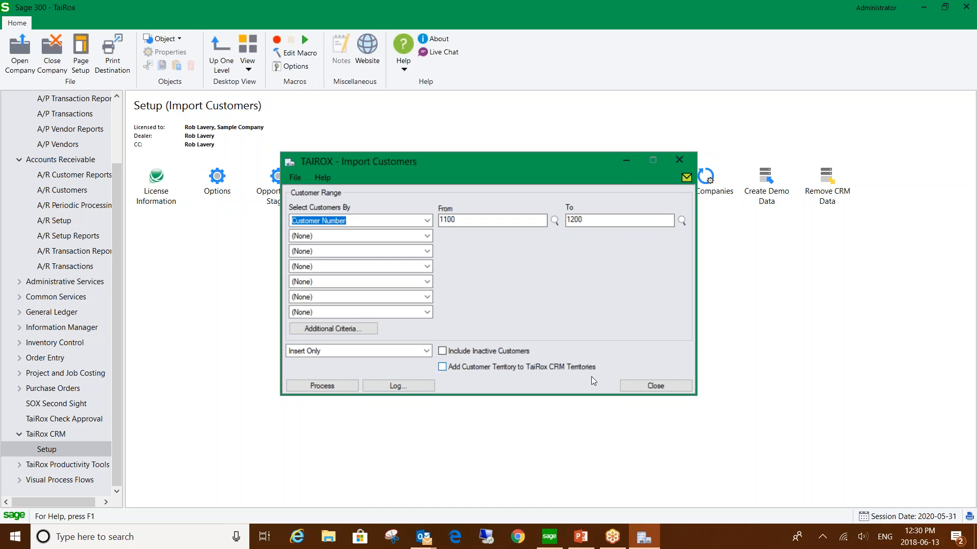
{"action": "left_click", "coordinate": [657, 386]}
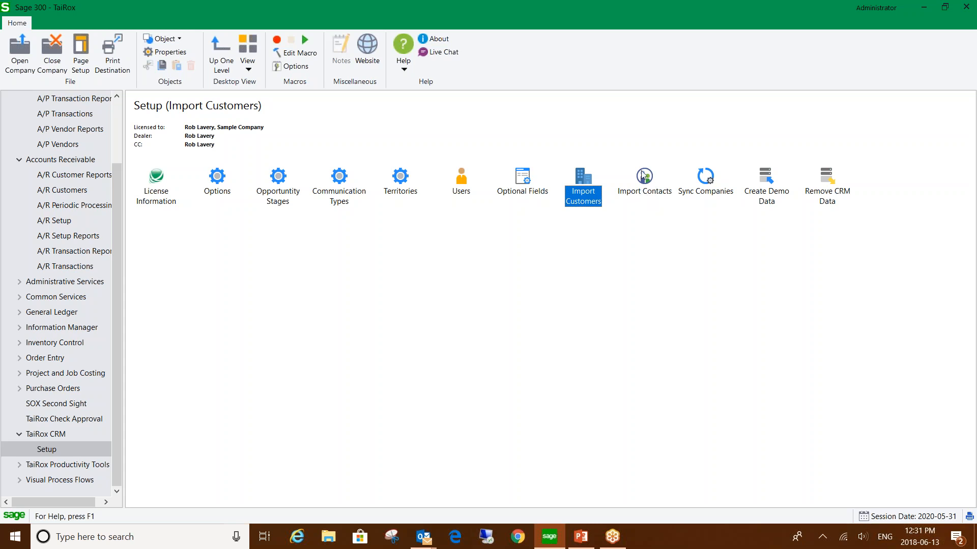
Step: Check in Sync Companies which companies are out of sync with their customers, and select Bargain Mart - San Diego
{"action": "left_click", "coordinate": [708, 184]}
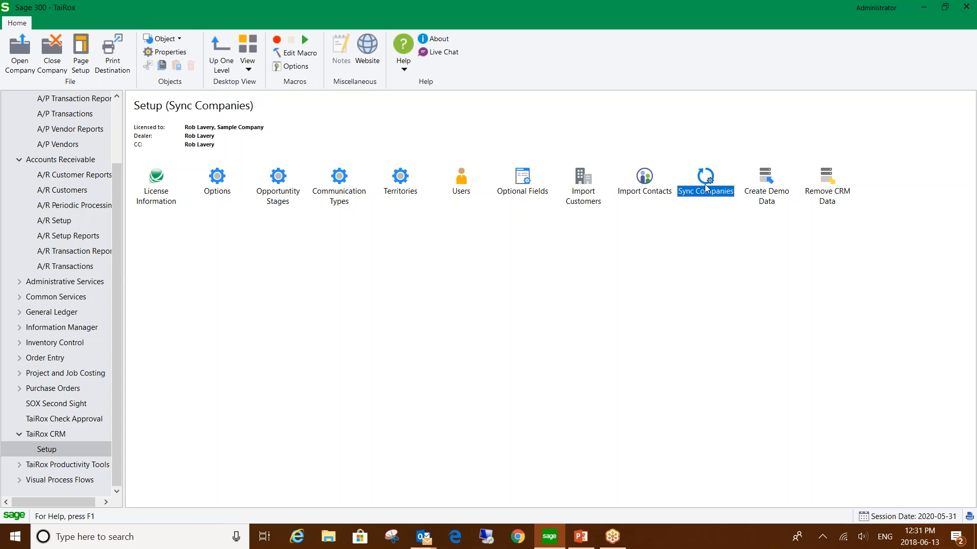
{"action": "double_click", "coordinate": [706, 189]}
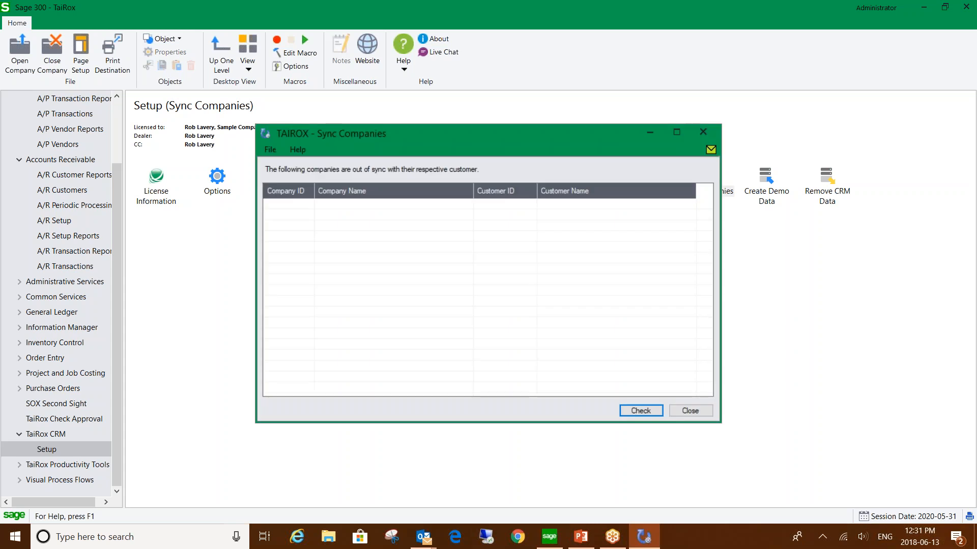
{"action": "left_click", "coordinate": [633, 414]}
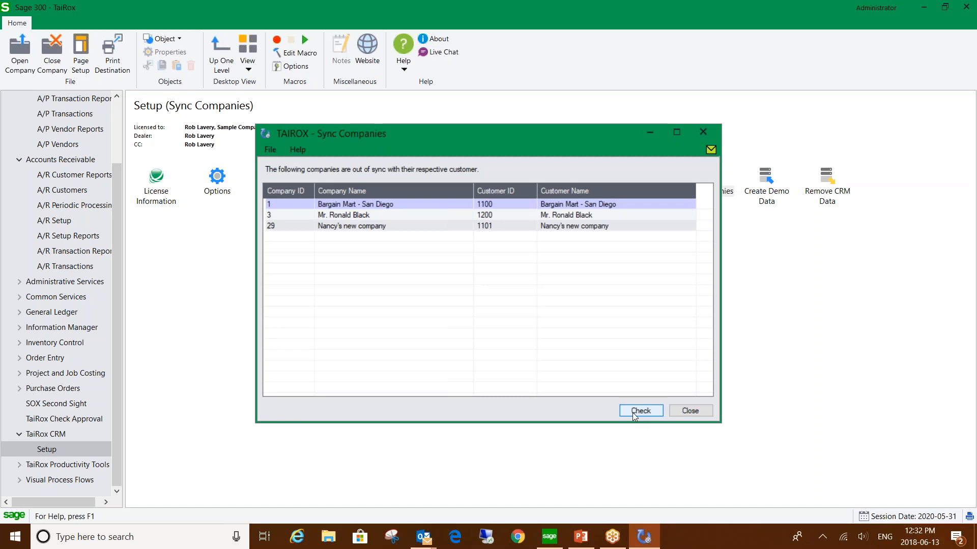
{"action": "left_click", "coordinate": [490, 206]}
{"action": "left_click", "coordinate": [489, 205]}
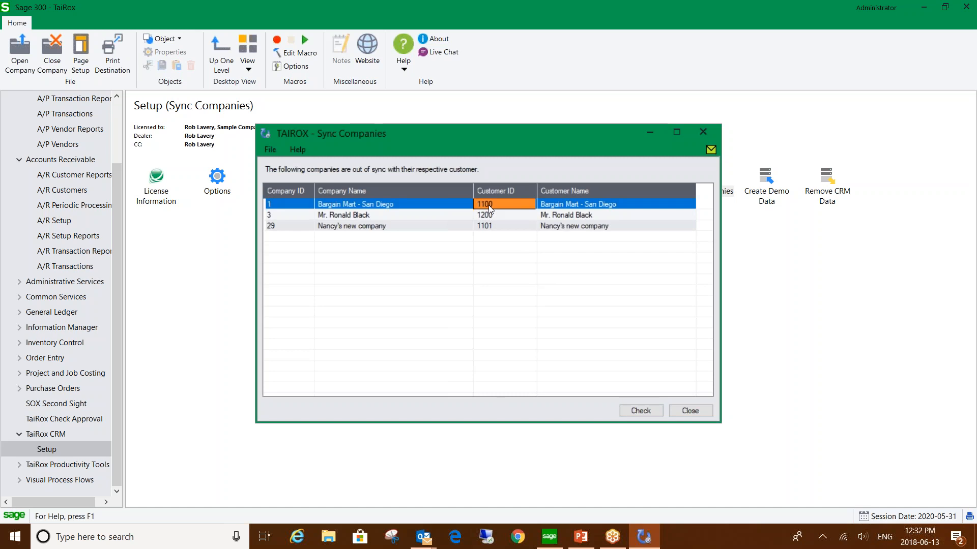
Step: Review the field differences between the Bargain Mart - San Diego company and customer records, and close both sync windows
{"action": "double_click", "coordinate": [373, 209]}
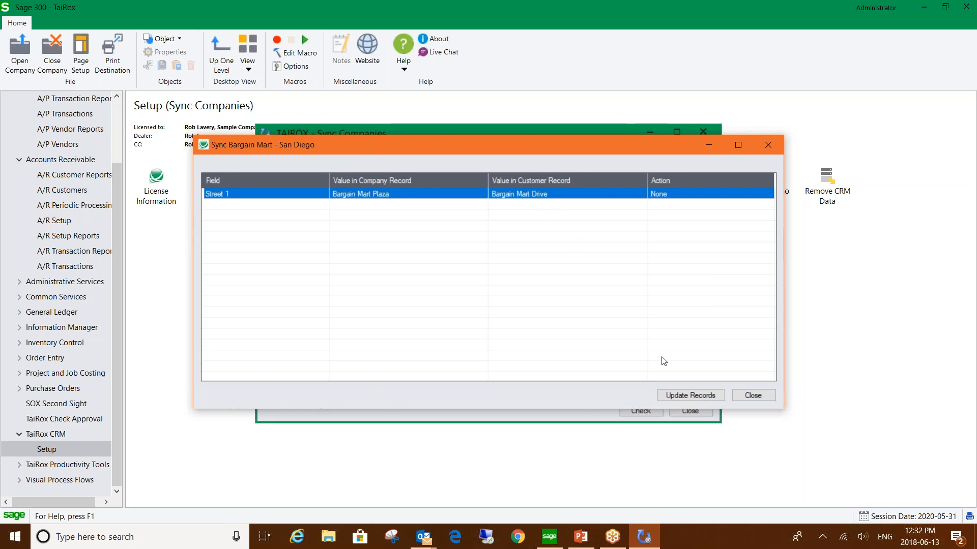
{"action": "left_click", "coordinate": [673, 397]}
{"action": "left_click", "coordinate": [746, 396]}
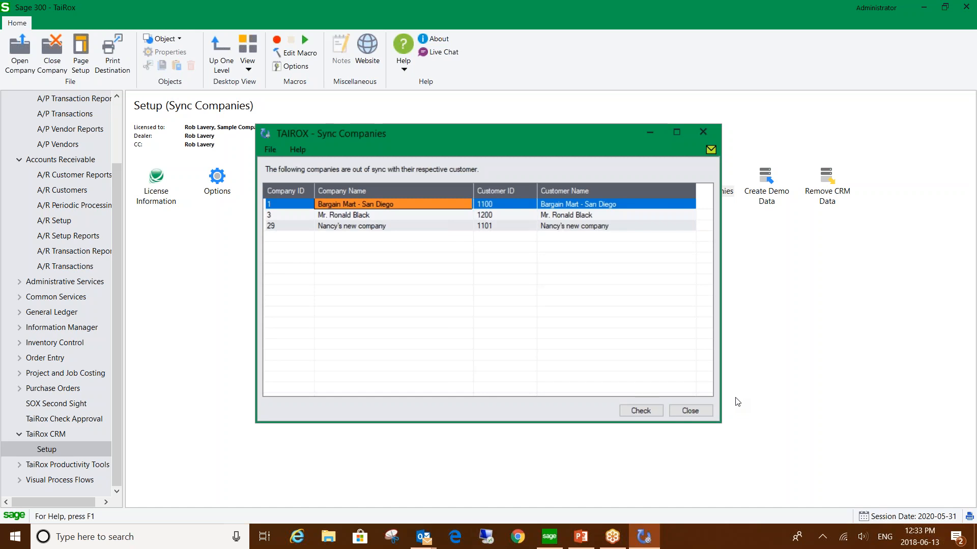
{"action": "left_click", "coordinate": [691, 411]}
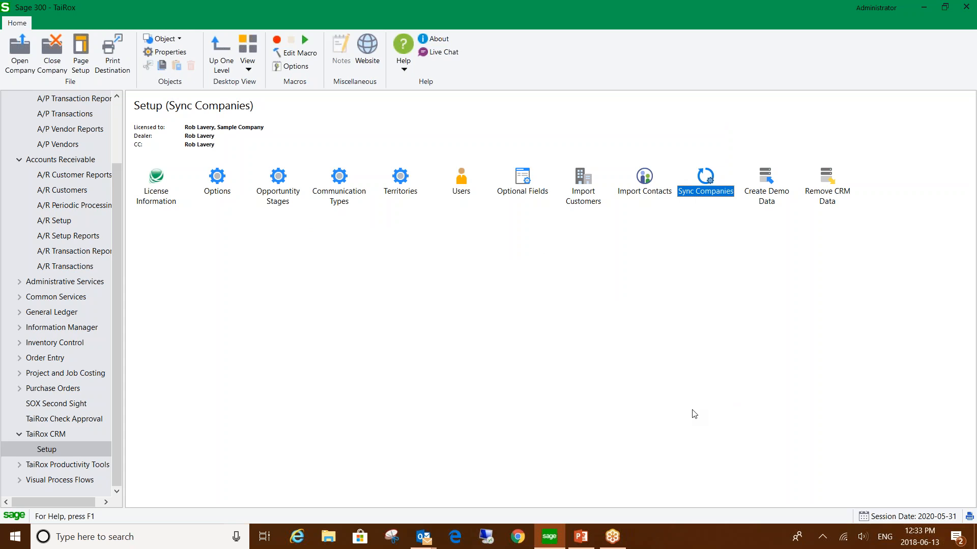
{"action": "left_click", "coordinate": [59, 435]}
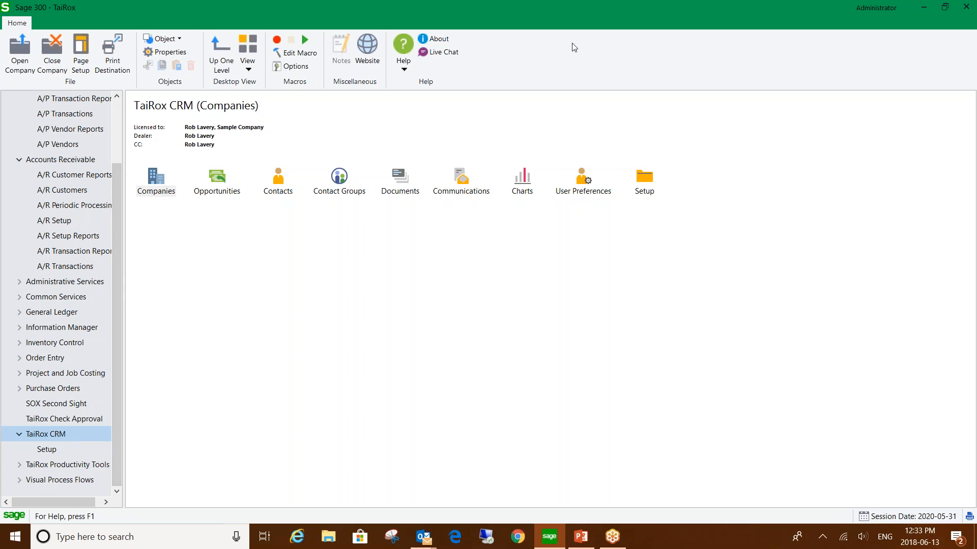
{"action": "left_click", "coordinate": [580, 14]}
{"action": "left_click", "coordinate": [580, 14]}
{"action": "left_click", "coordinate": [48, 450]}
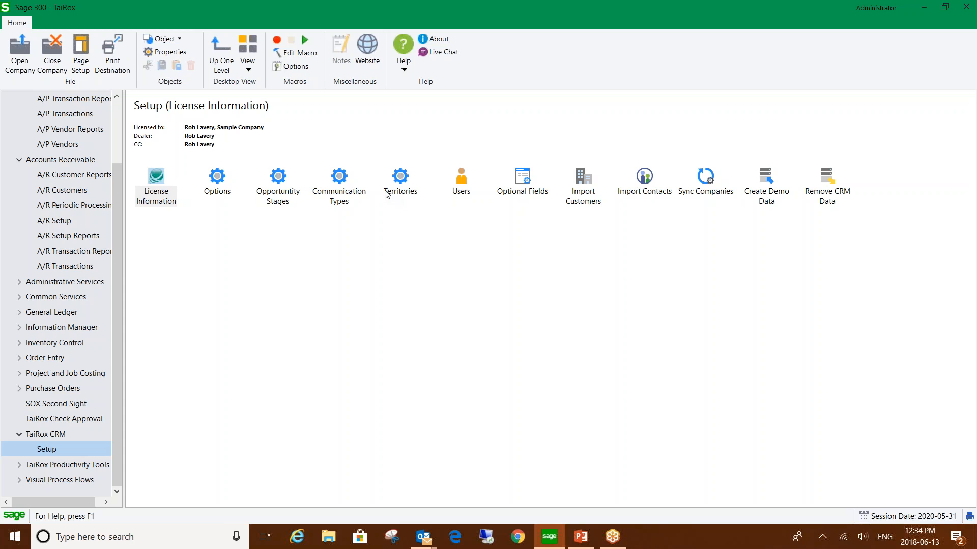
Step: Open the CRM companies list, select ABD CO to look at promoting it, and close the Companies window
{"action": "left_click", "coordinate": [63, 436]}
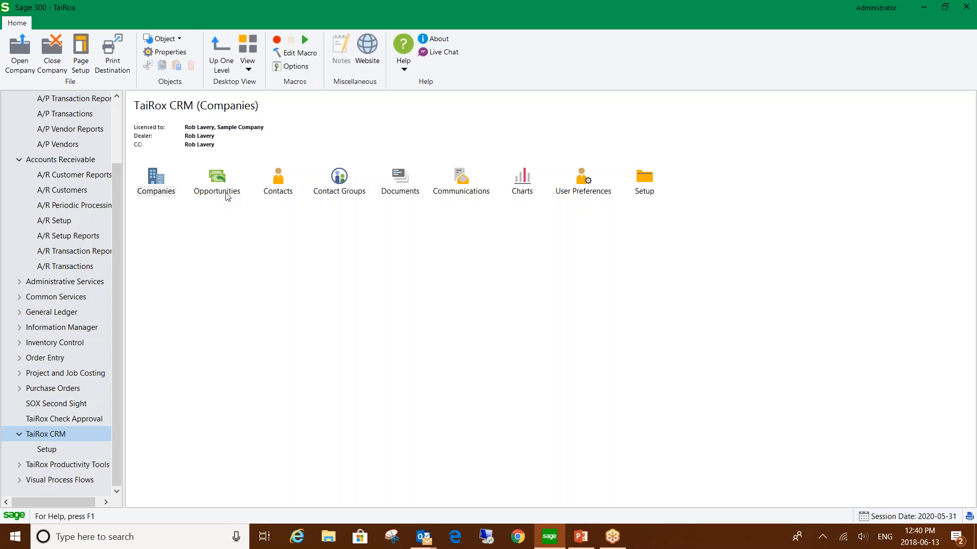
{"action": "left_click", "coordinate": [148, 179]}
{"action": "double_click", "coordinate": [147, 179]}
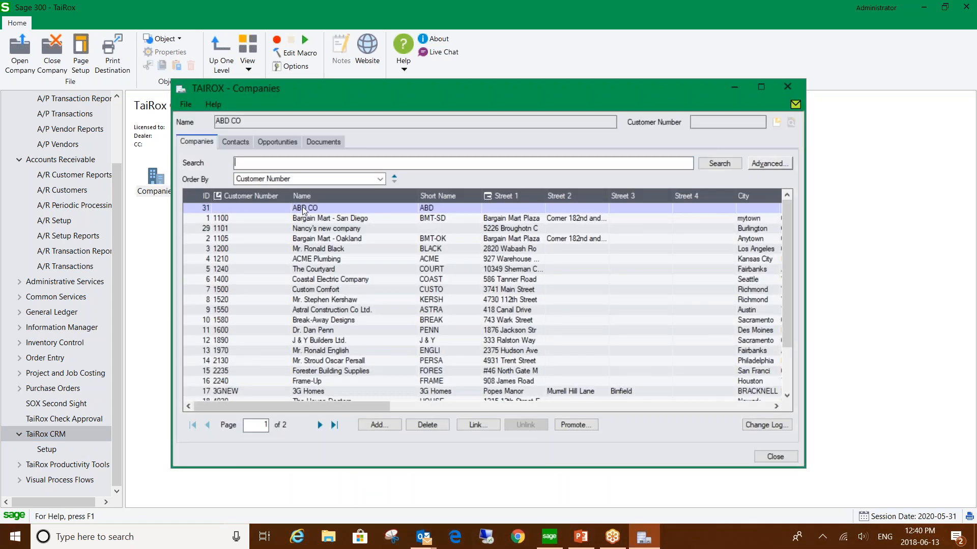
{"action": "left_click", "coordinate": [302, 207]}
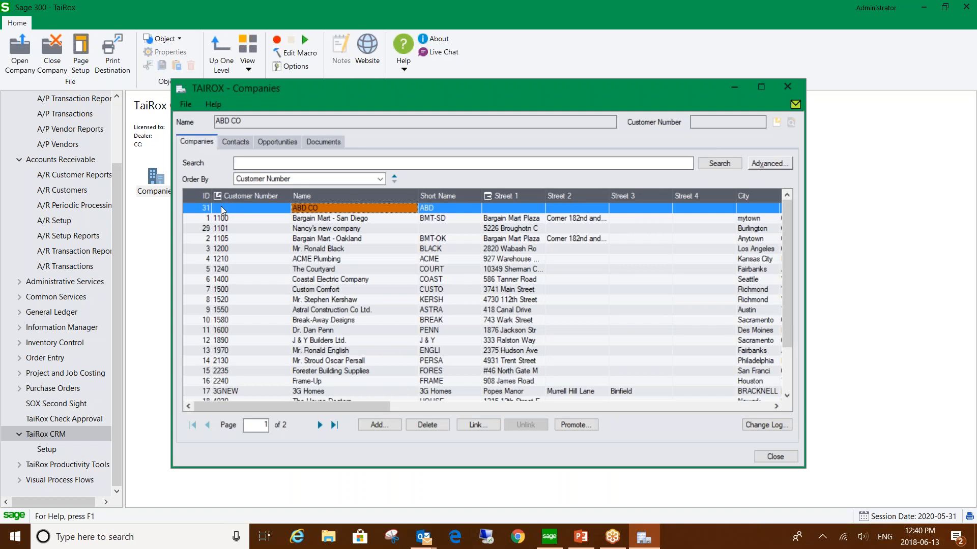
{"action": "left_click", "coordinate": [563, 425]}
{"action": "left_click_drag", "start_coordinate": [621, 89], "coordinate": [590, 89]}
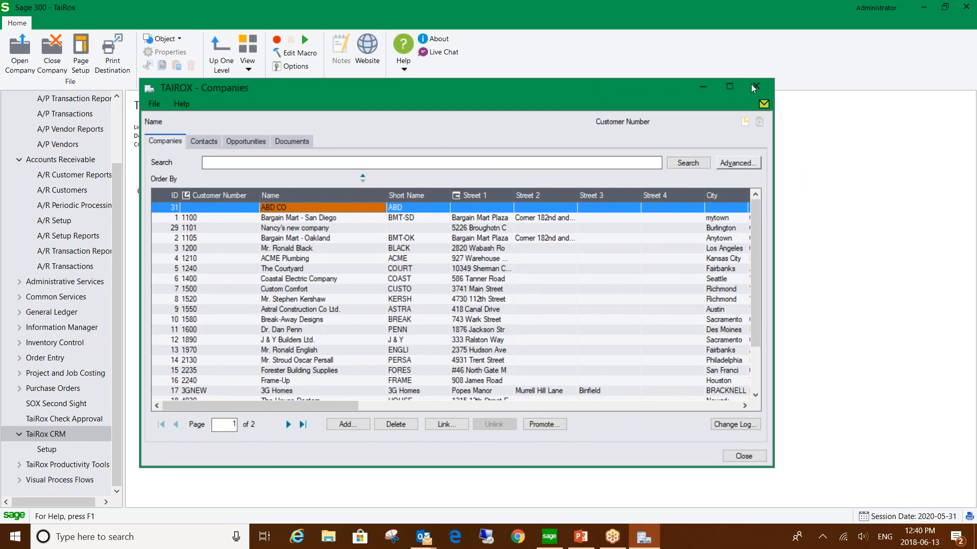
{"action": "left_click", "coordinate": [753, 87]}
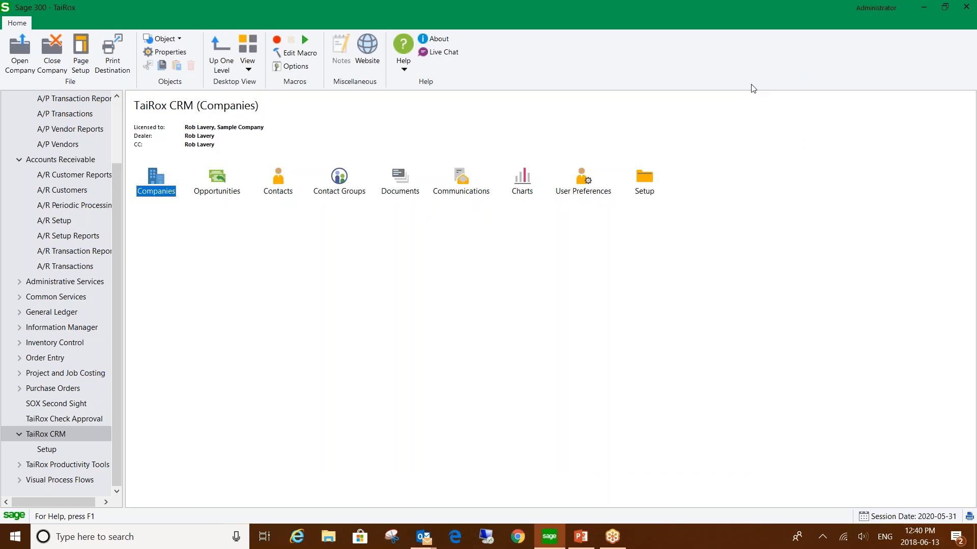